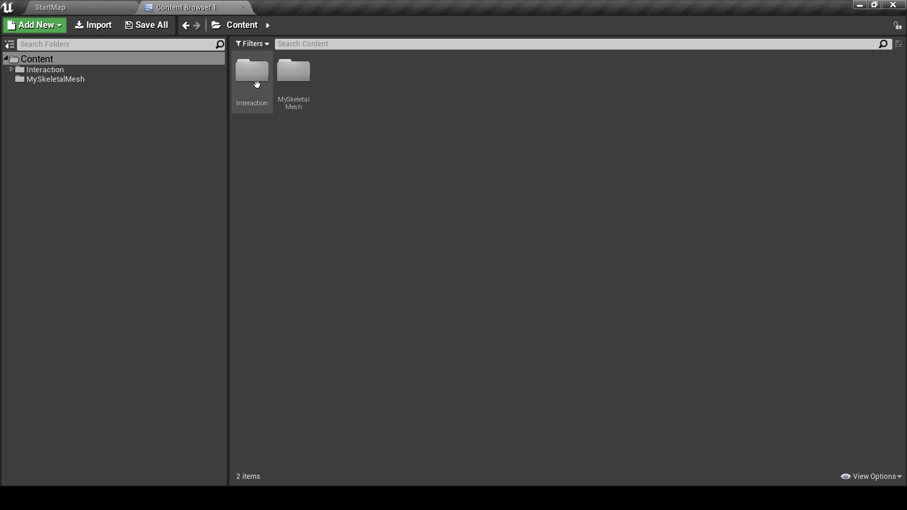
Step: Open the MySkeletalMesh folder and drag REBEL.FBX in from File Explorer to import it
{"action": "left_click", "coordinate": [302, 83]}
{"action": "left_click", "coordinate": [290, 156]}
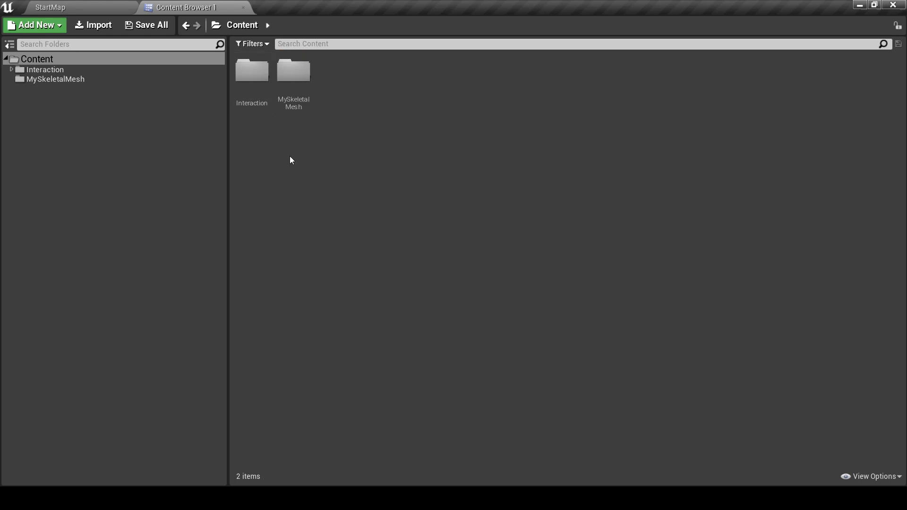
{"action": "left_click", "coordinate": [252, 72]}
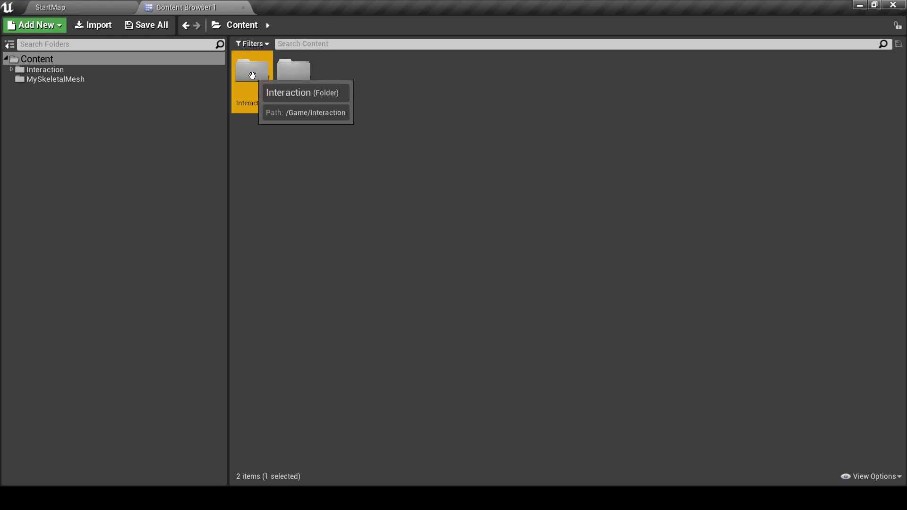
{"action": "left_click", "coordinate": [310, 162]}
{"action": "double_click", "coordinate": [299, 89]}
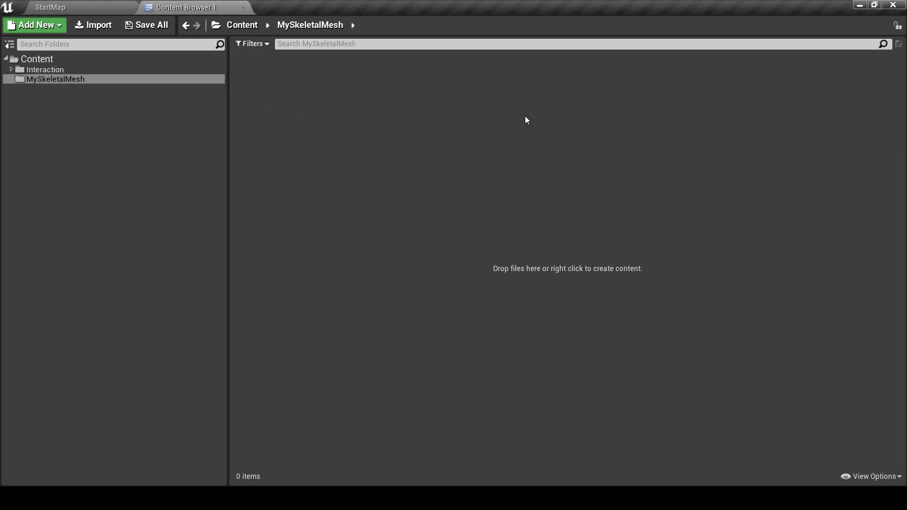
{"action": "key", "text": "alt+Tab"}
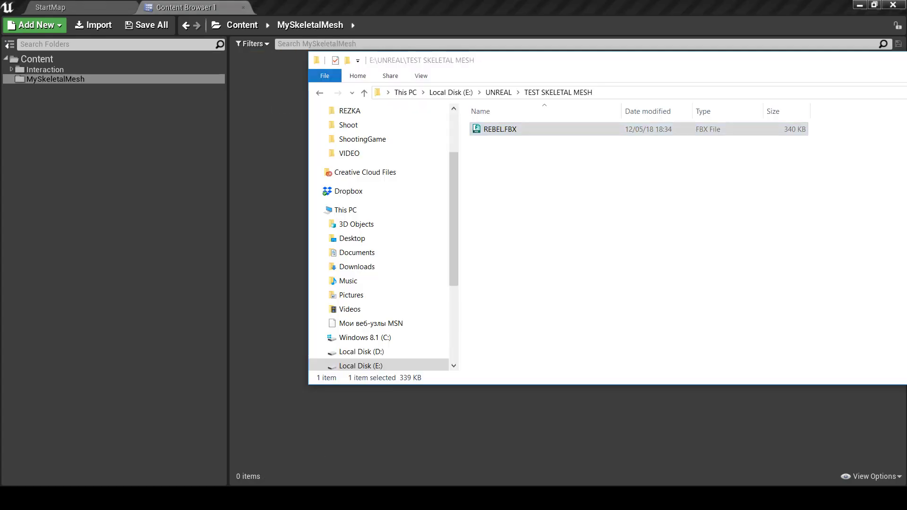
{"action": "left_click_drag", "start_coordinate": [267, 193], "coordinate": [268, 193]}
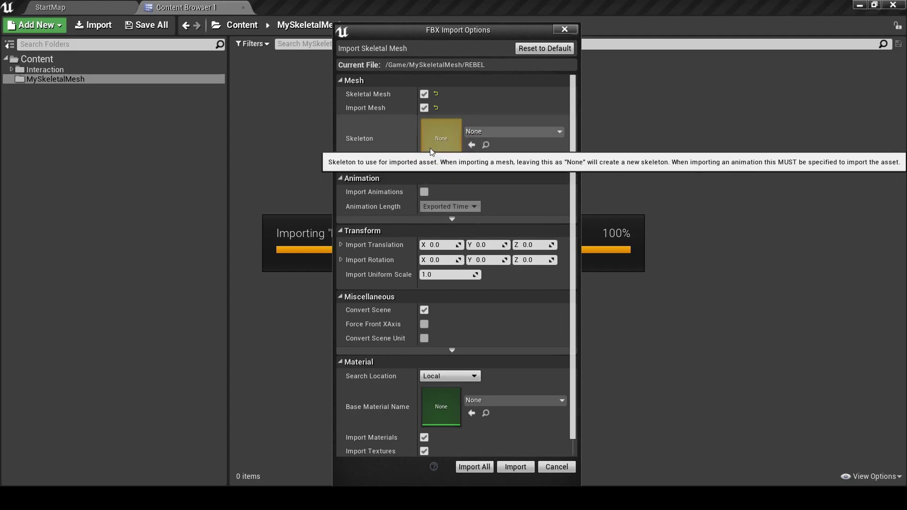
Step: Accept the FBX import options, dismiss the message log, and select the imported REBEL skeletal mesh
{"action": "left_click", "coordinate": [515, 468]}
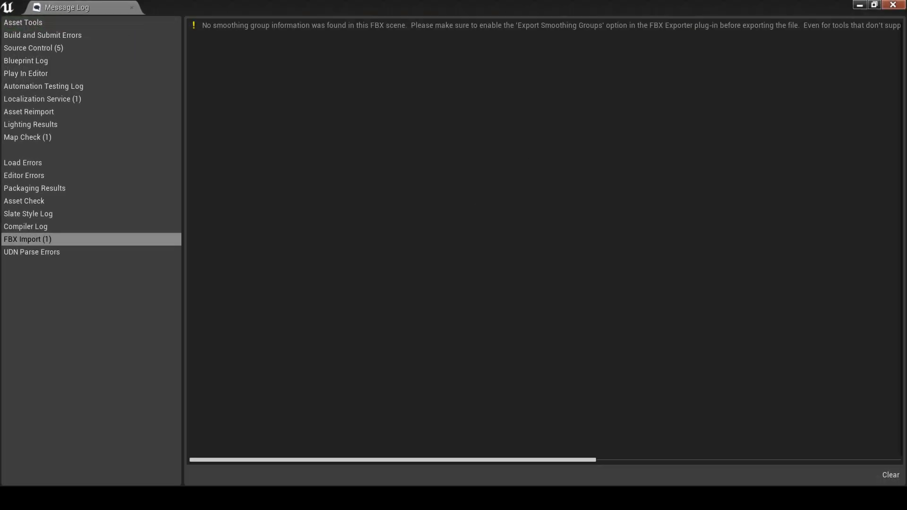
{"action": "key", "text": "alt+Tab"}
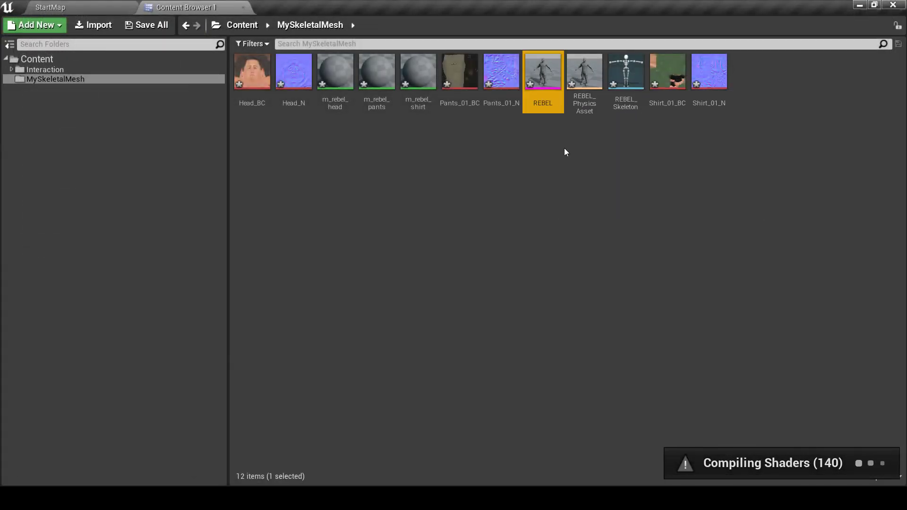
{"action": "mouse_move", "coordinate": [542, 89]}
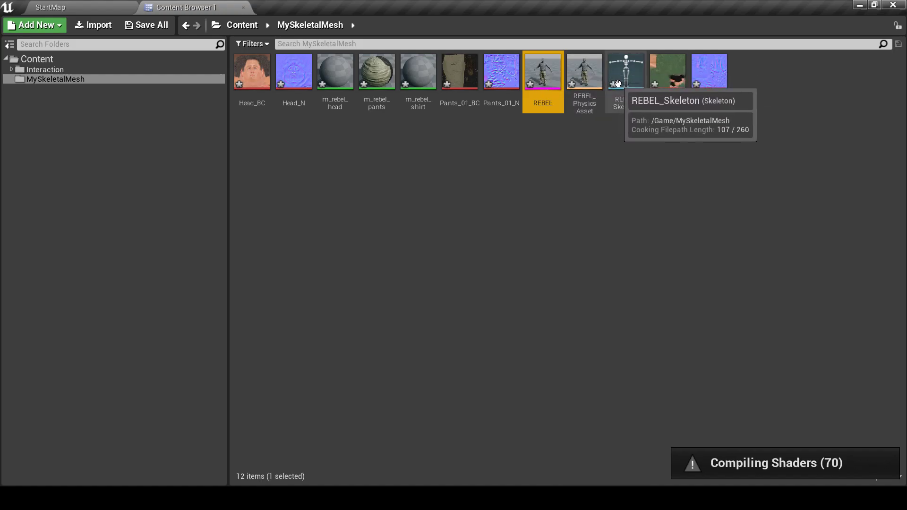
{"action": "left_click", "coordinate": [627, 75]}
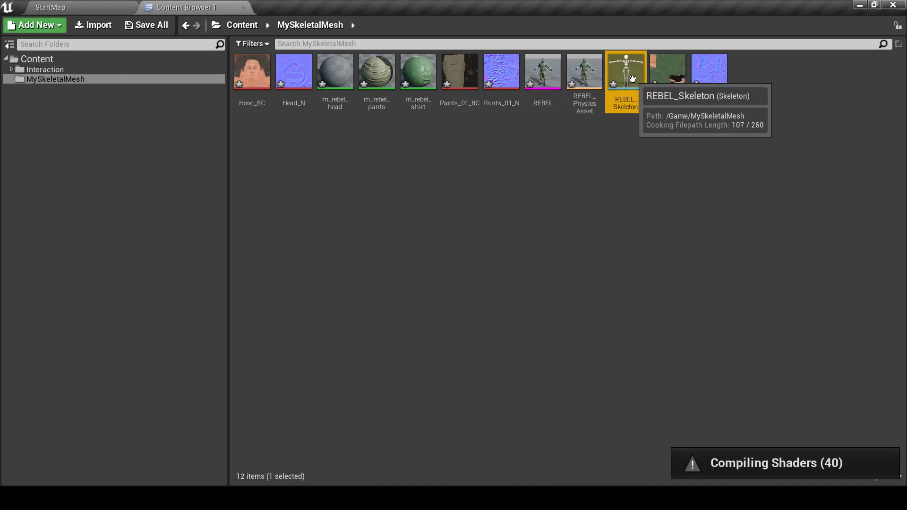
{"action": "left_click", "coordinate": [582, 160]}
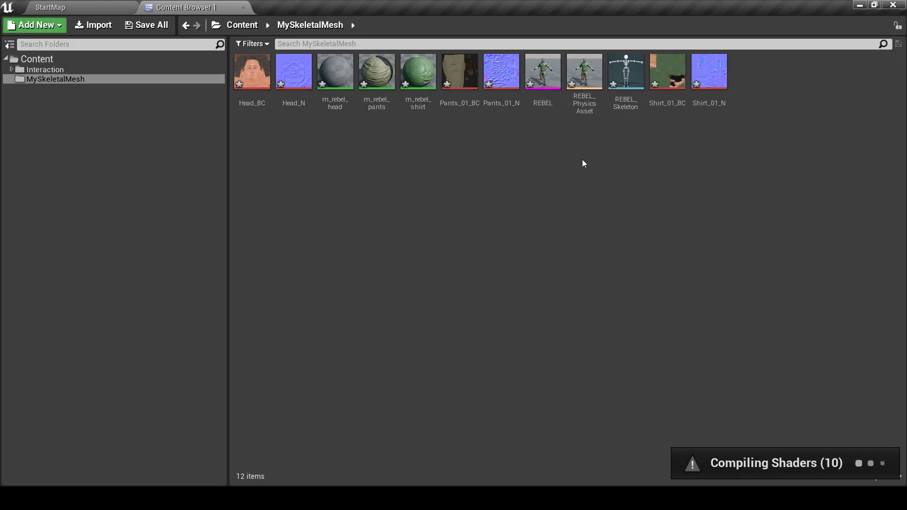
{"action": "left_click", "coordinate": [543, 84]}
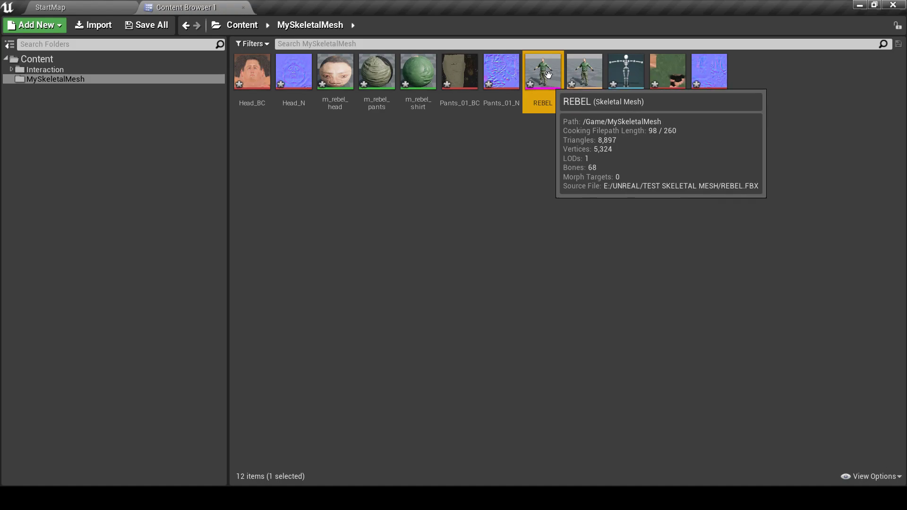
{"action": "left_click", "coordinate": [501, 71]}
{"action": "left_click", "coordinate": [560, 79]}
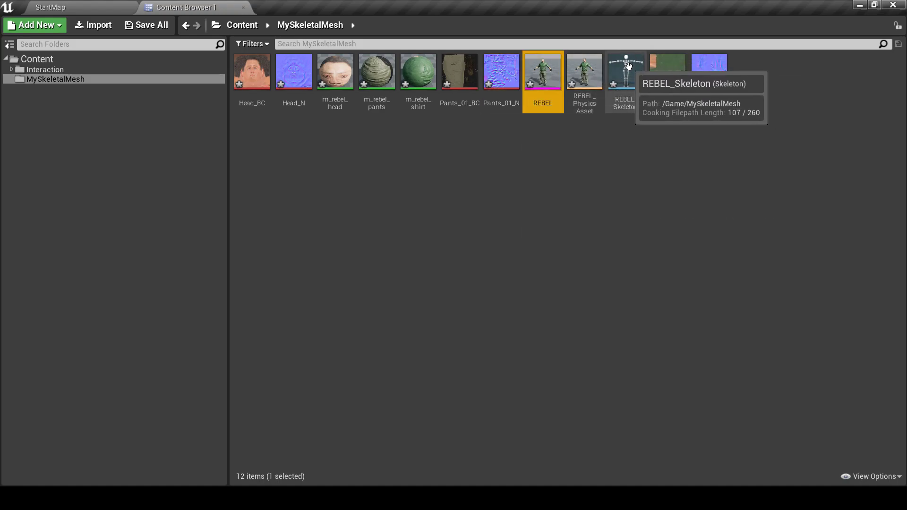
Step: Assign UE4_Mannequin_Skeleton to the REBEL mesh through Skeleton > Assign Skeleton and accept
{"action": "right_click", "coordinate": [545, 80]}
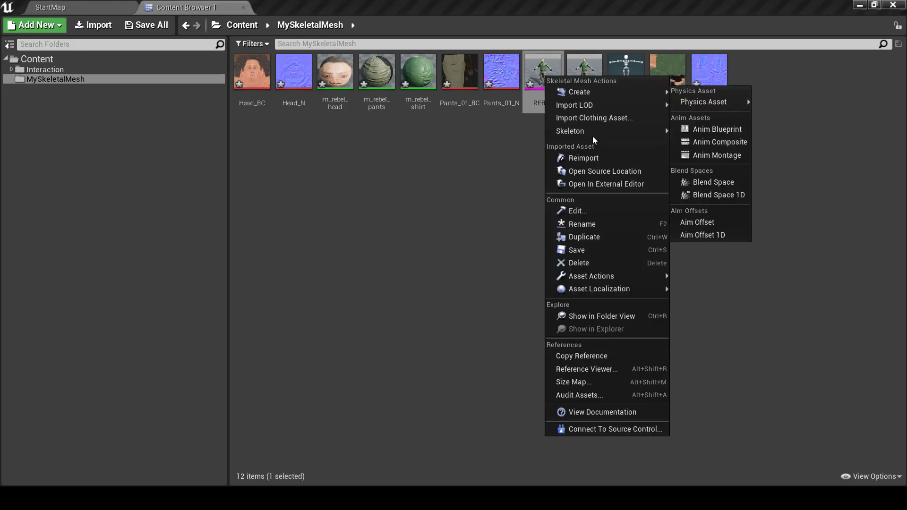
{"action": "mouse_move", "coordinate": [593, 133]}
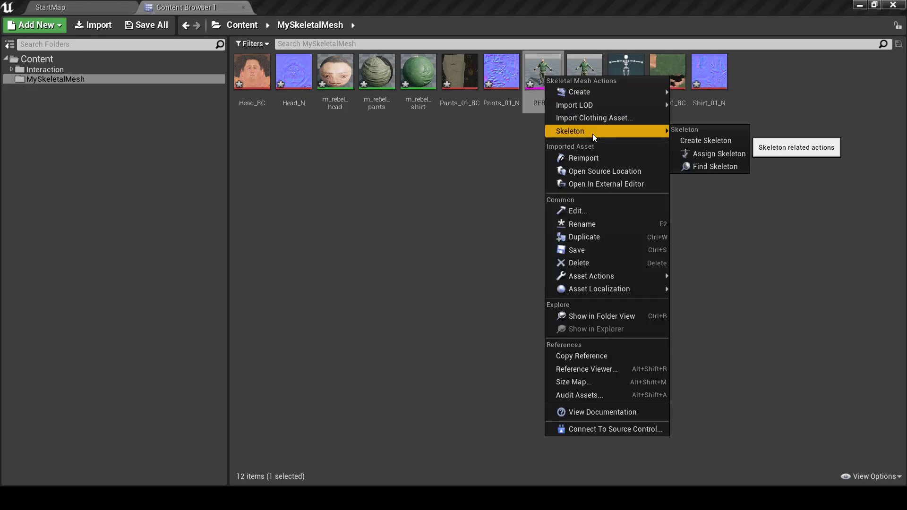
{"action": "left_click", "coordinate": [708, 155]}
{"action": "scroll", "coordinate": [516, 213], "scroll_direction": "down", "scroll_amount": 5}
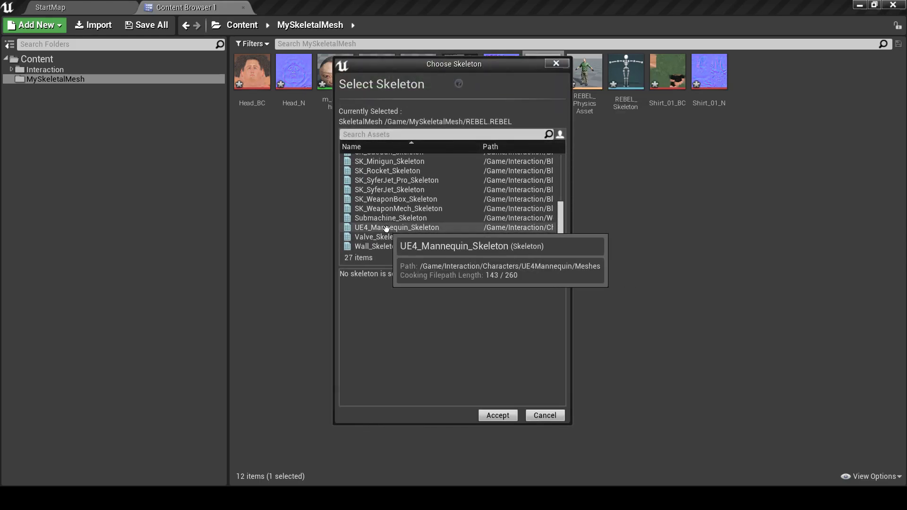
{"action": "left_click", "coordinate": [385, 229]}
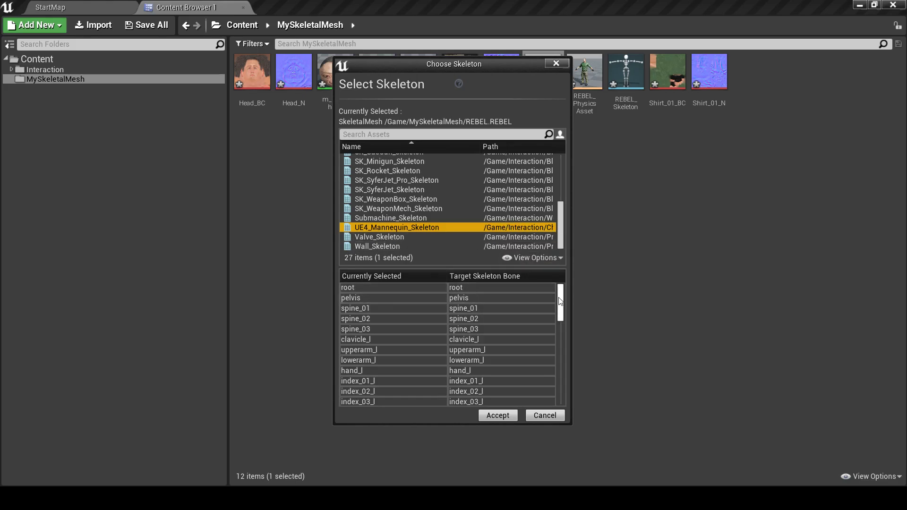
{"action": "left_click_drag", "start_coordinate": [560, 302], "coordinate": [581, 294]}
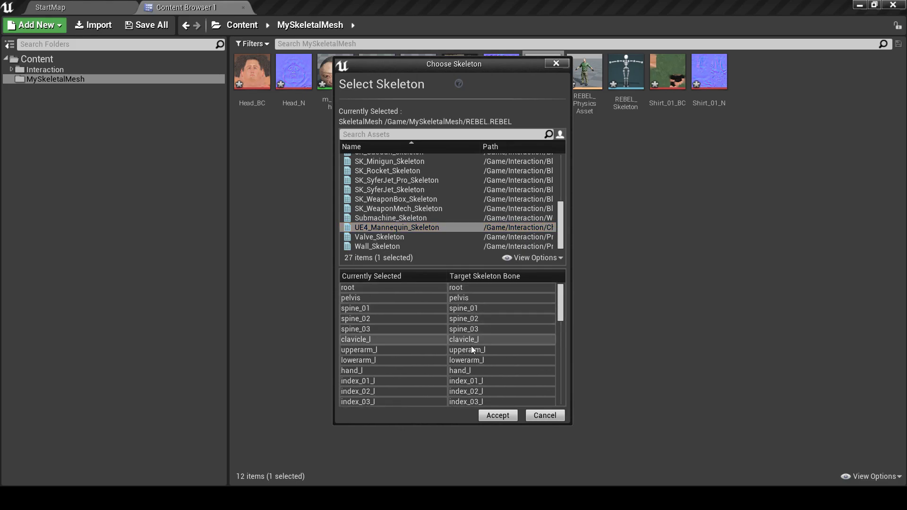
{"action": "scroll", "coordinate": [453, 326], "scroll_direction": "down", "scroll_amount": 15}
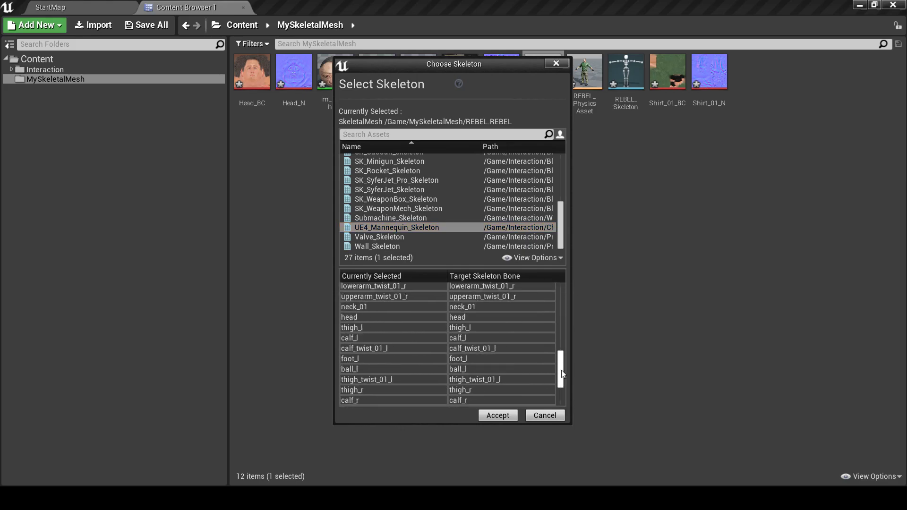
{"action": "left_click", "coordinate": [500, 416]}
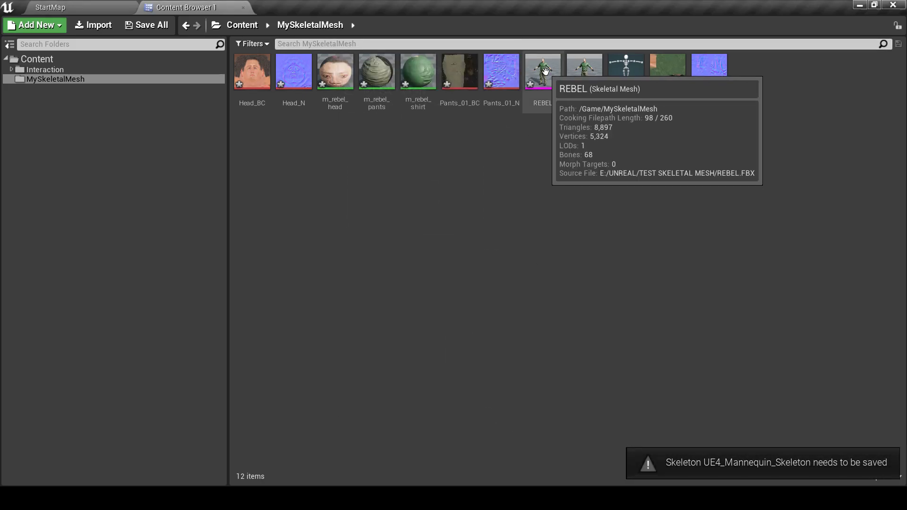
Step: Open Character_Pawn_PlayerModel from Interaction/Blueprints/Pawn/Player/ExampleOfPlayer
{"action": "mouse_move", "coordinate": [543, 71]}
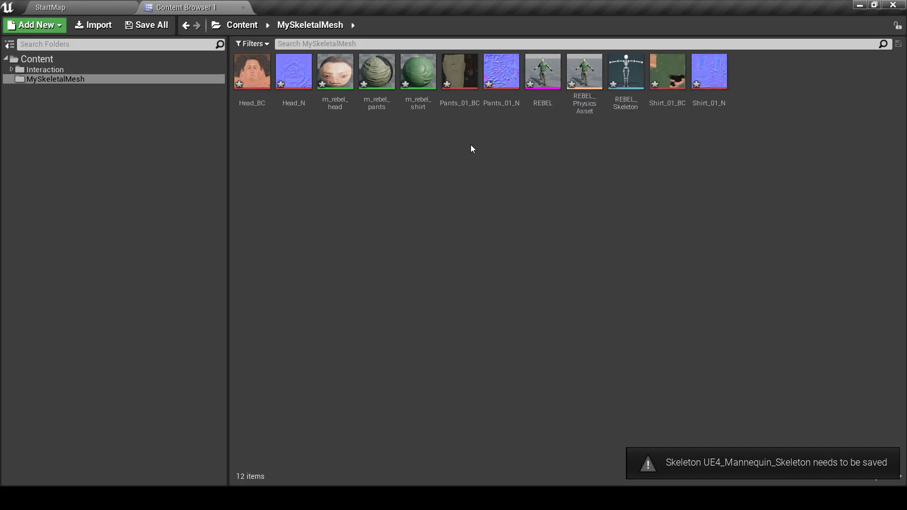
{"action": "left_click", "coordinate": [57, 69]}
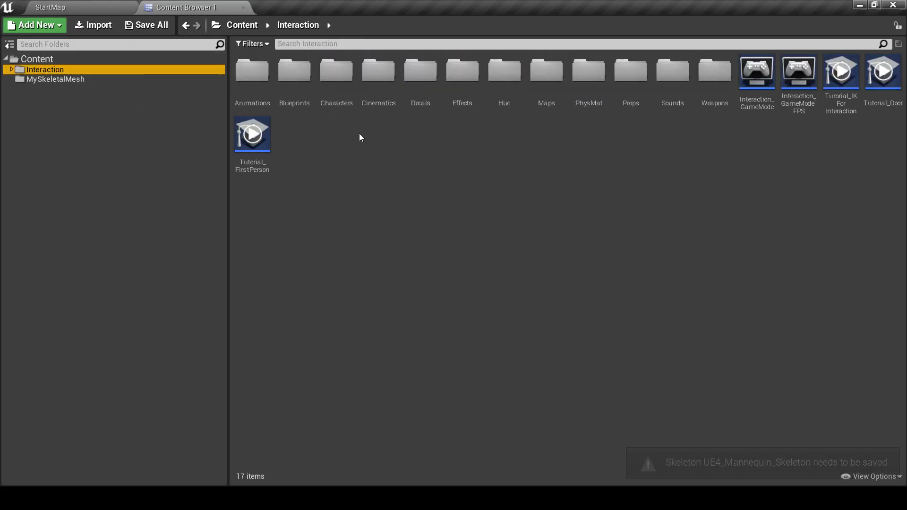
{"action": "double_click", "coordinate": [298, 80]}
{"action": "double_click", "coordinate": [336, 78]}
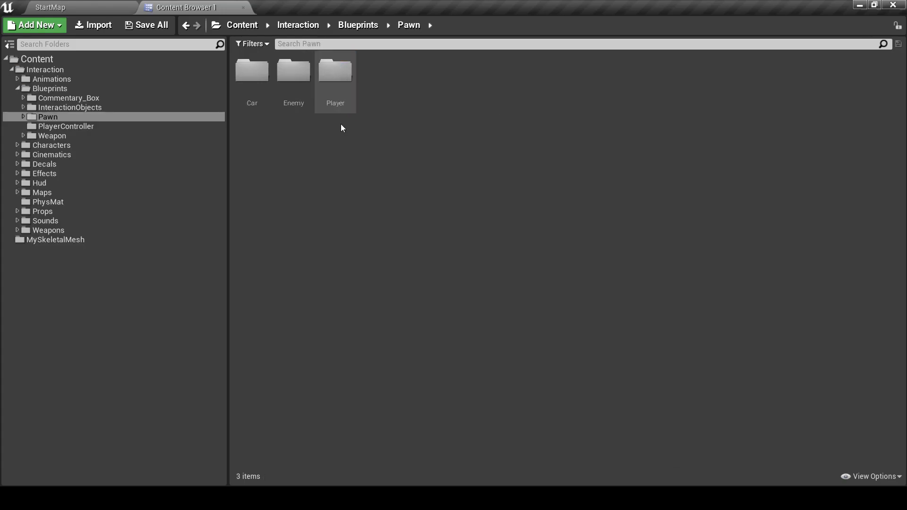
{"action": "double_click", "coordinate": [335, 78]}
{"action": "double_click", "coordinate": [294, 76]}
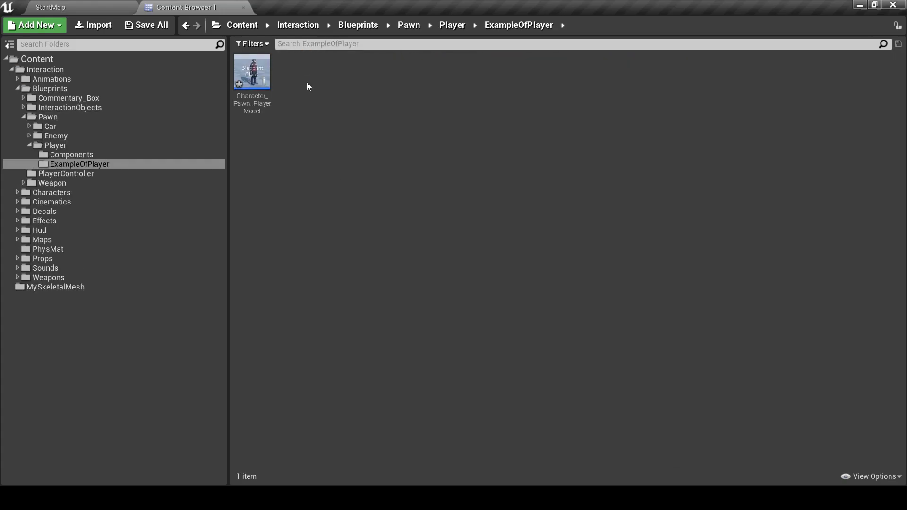
{"action": "double_click", "coordinate": [263, 85]}
Step: In the viewport, select the character's Mesh and set its Skeletal Mesh to REBEL
{"action": "left_click", "coordinate": [170, 73]}
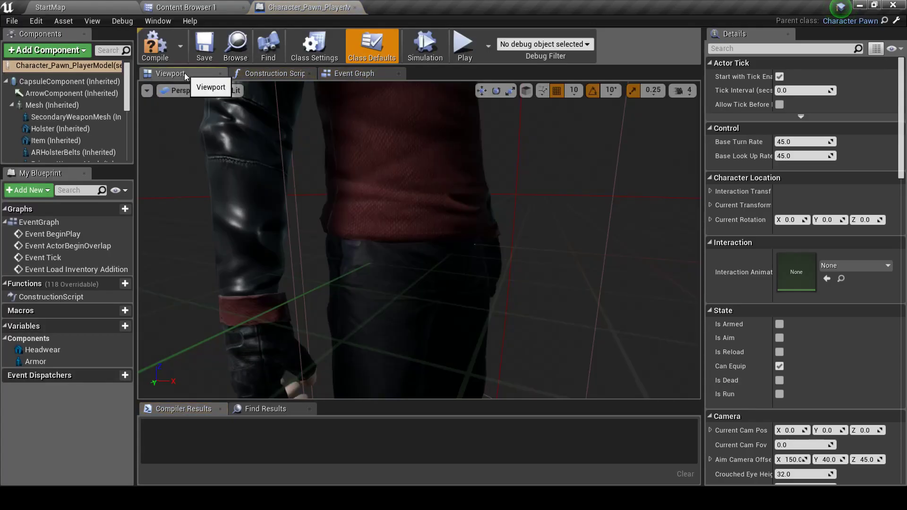
{"action": "left_click", "coordinate": [370, 182]}
{"action": "key", "text": "f"}
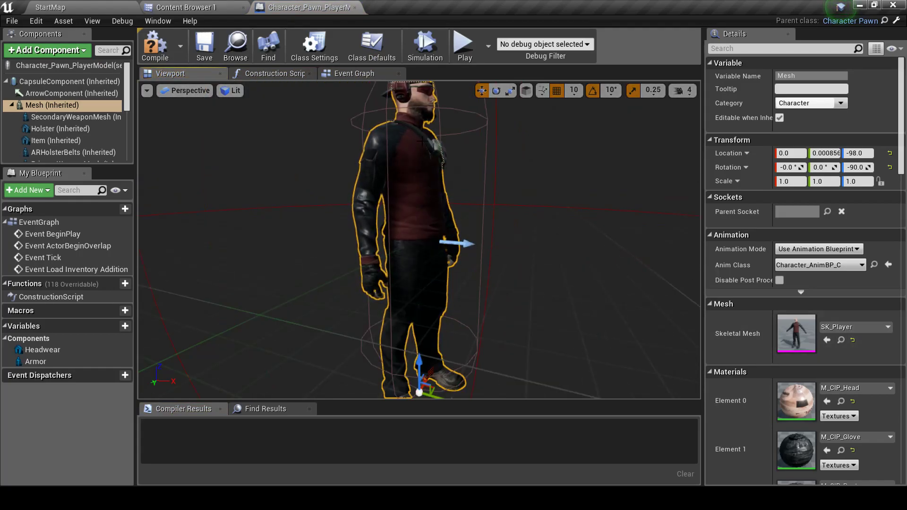
{"action": "left_click", "coordinate": [876, 328]}
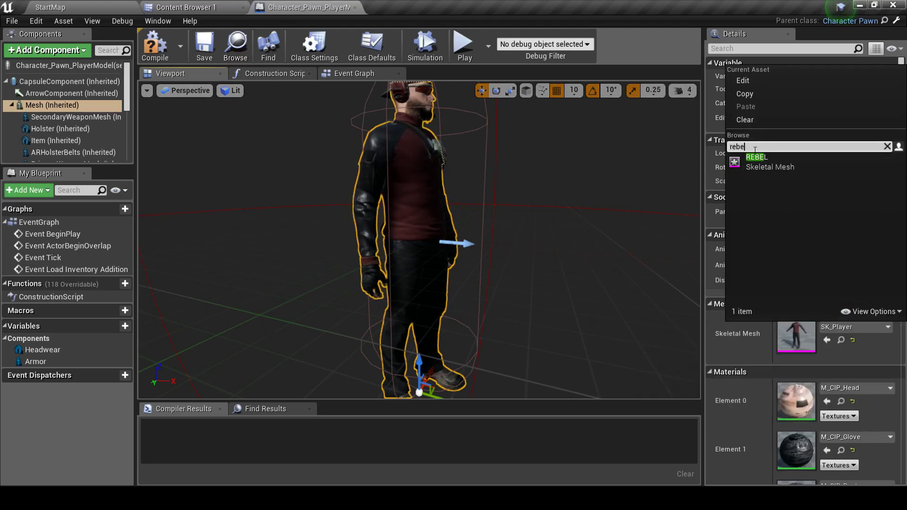
{"action": "left_click", "coordinate": [757, 163]}
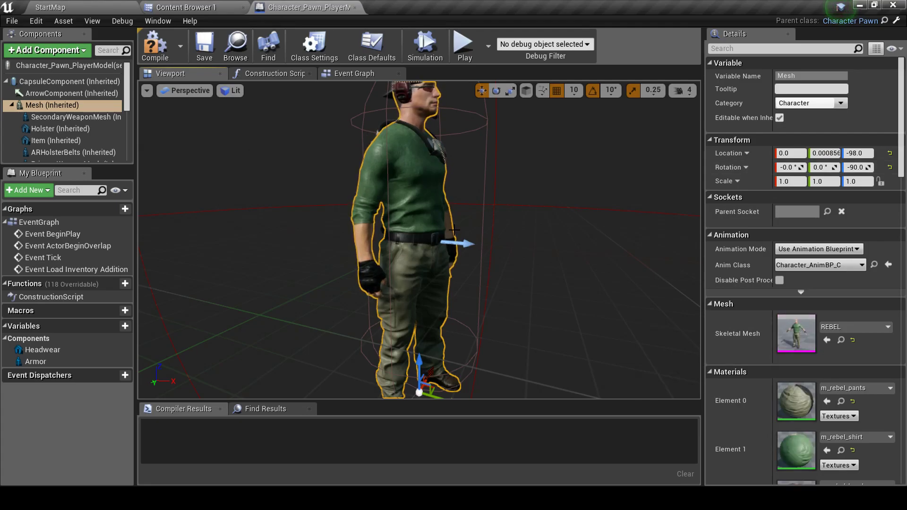
Step: Undo the mesh change, then drag REBEL from MySkeletalMesh onto the player blueprint
{"action": "key", "text": "ctrl+z"}
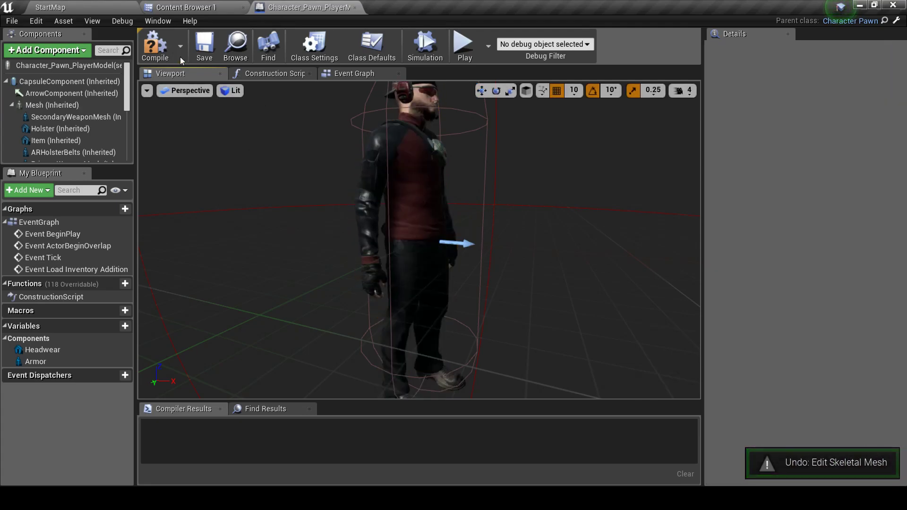
{"action": "left_click", "coordinate": [419, 183]}
{"action": "key", "text": "ctrl+b"}
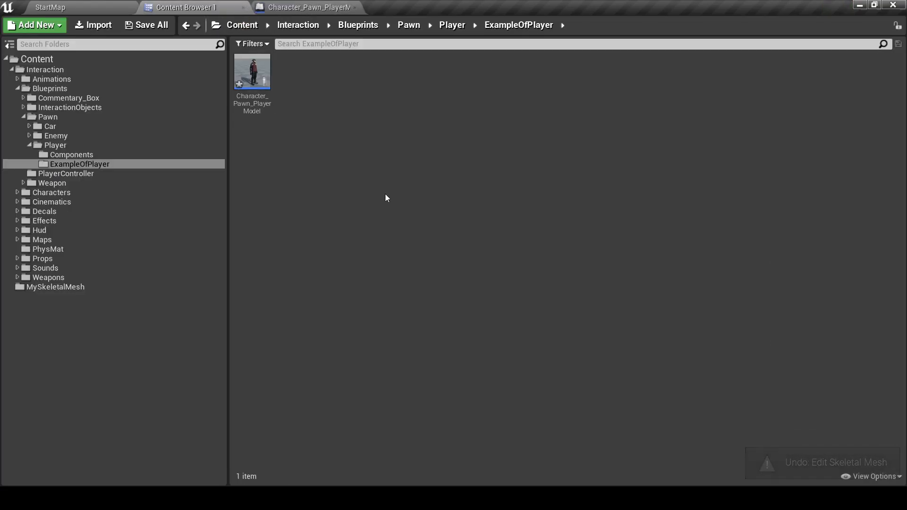
{"action": "left_click", "coordinate": [55, 287]}
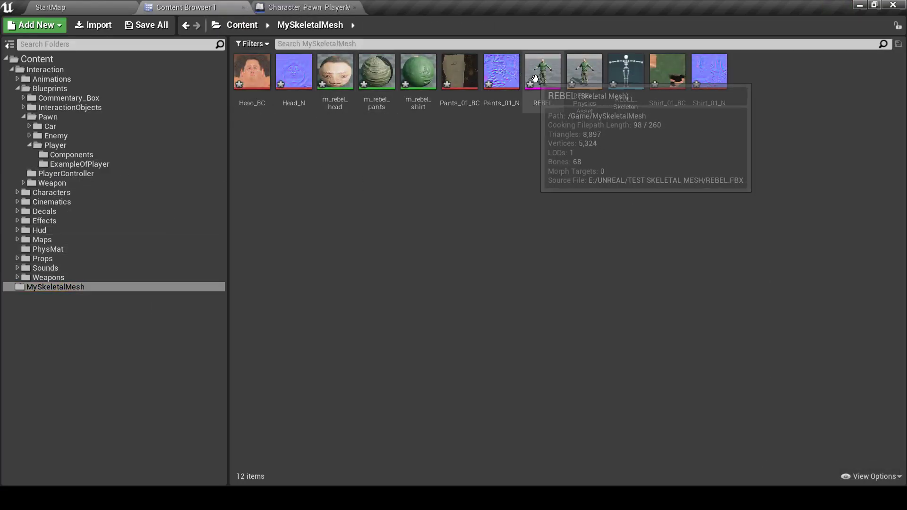
{"action": "left_click_drag", "start_coordinate": [542, 73], "coordinate": [784, 340]}
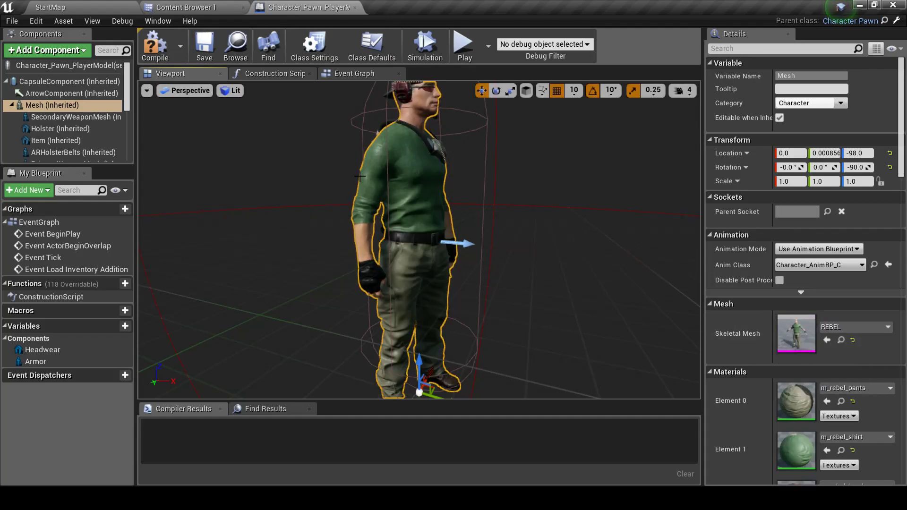
Step: Compile the player blueprint and play-test it, trying a crouch before exiting
{"action": "left_click", "coordinate": [156, 48]}
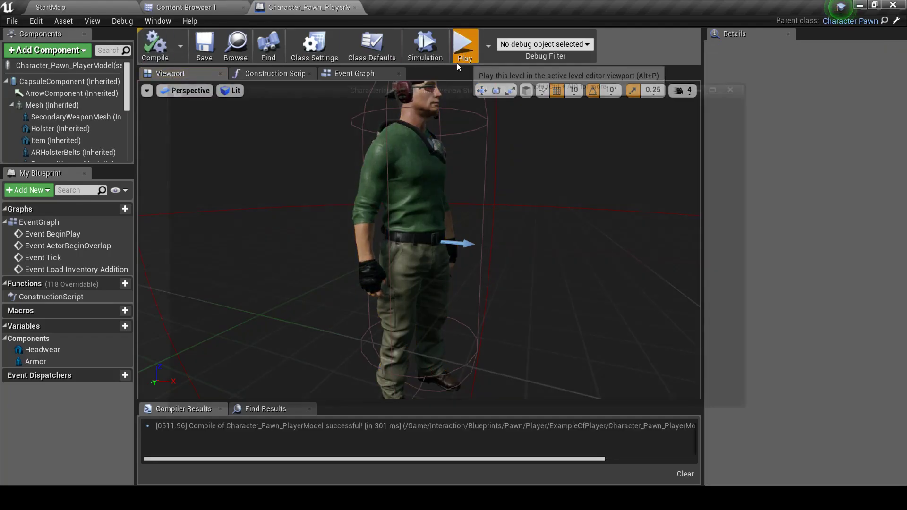
{"action": "left_click", "coordinate": [463, 46]}
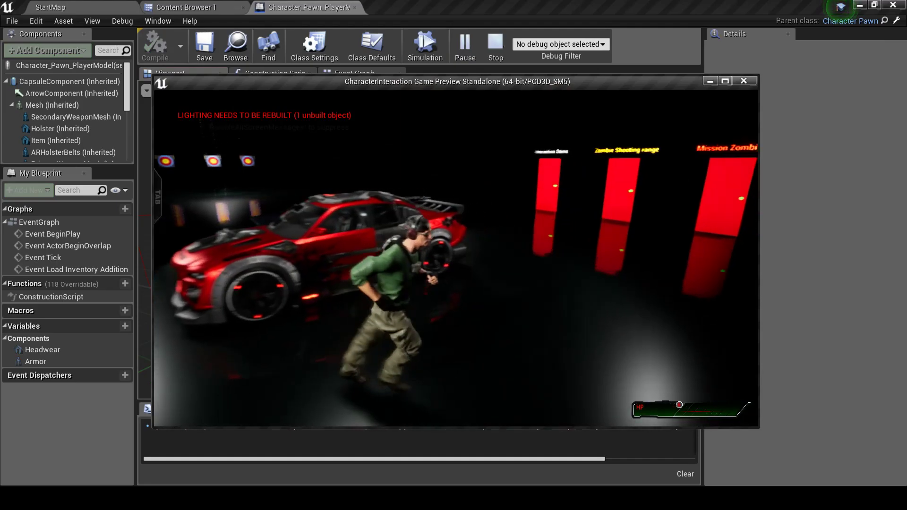
{"action": "key", "text": "w"}
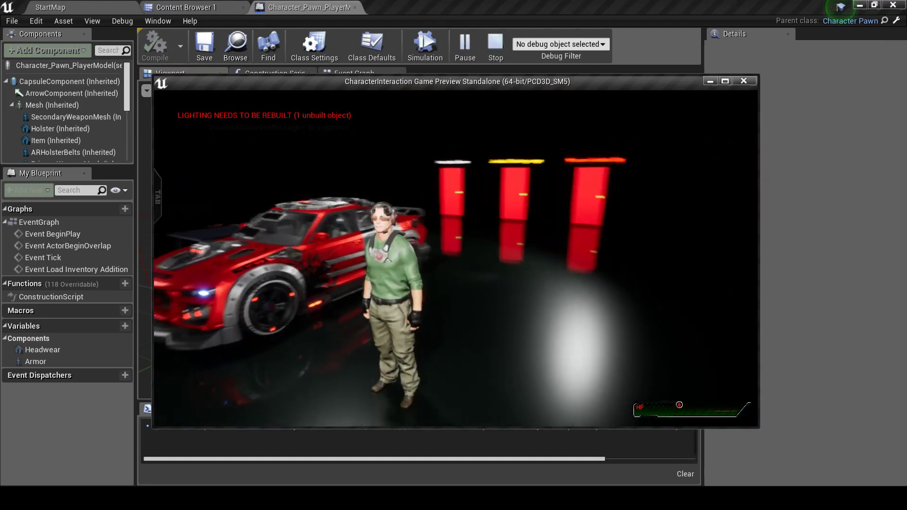
{"action": "key", "text": "Escape"}
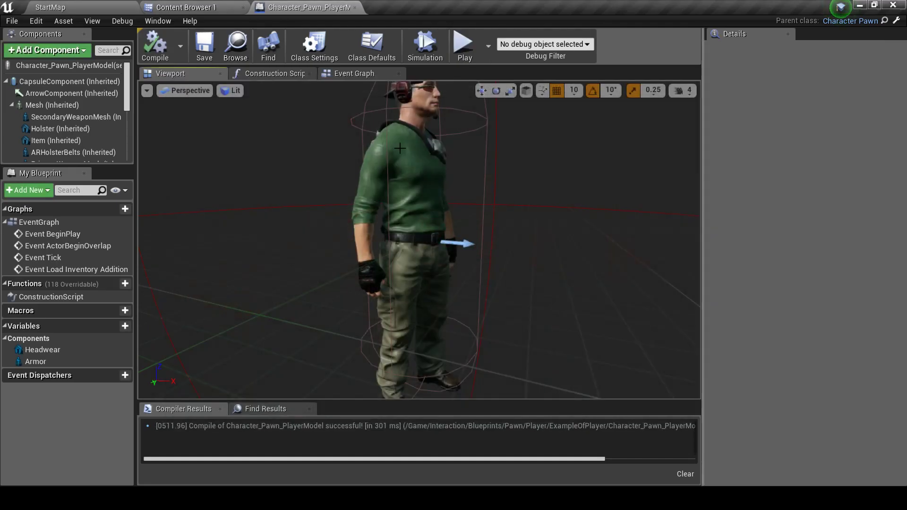
Step: Select all twelve REBEL assets in MySkeletalMesh and force-delete them
{"action": "left_click", "coordinate": [182, 7]}
{"action": "left_click", "coordinate": [709, 71]}
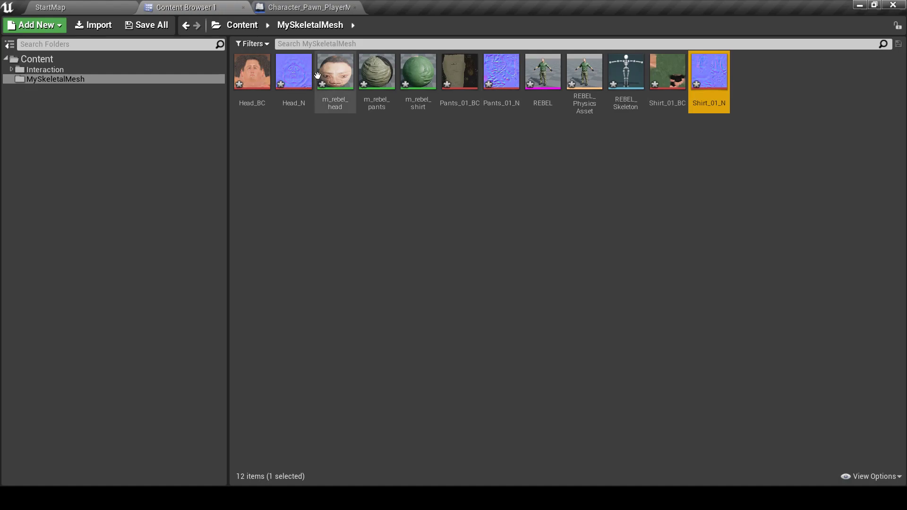
{"action": "left_click", "coordinate": [266, 71], "text": "shift"}
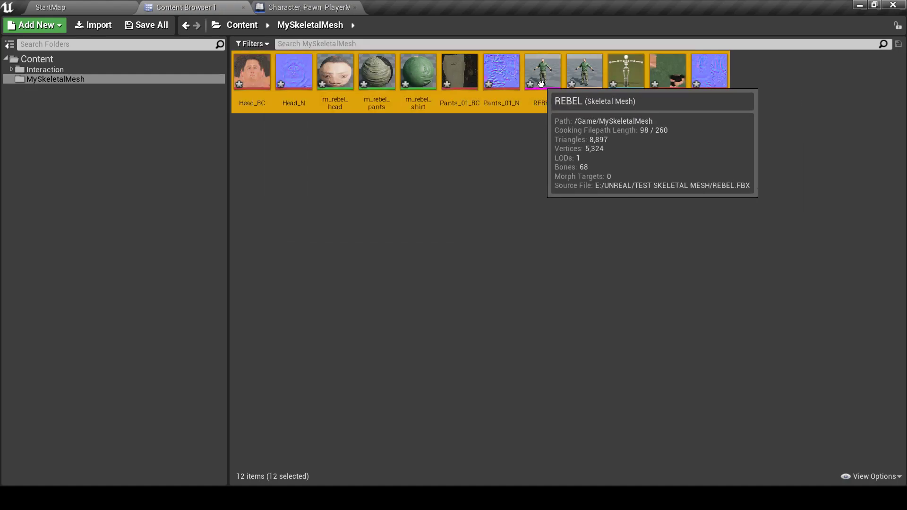
{"action": "key", "text": "Delete"}
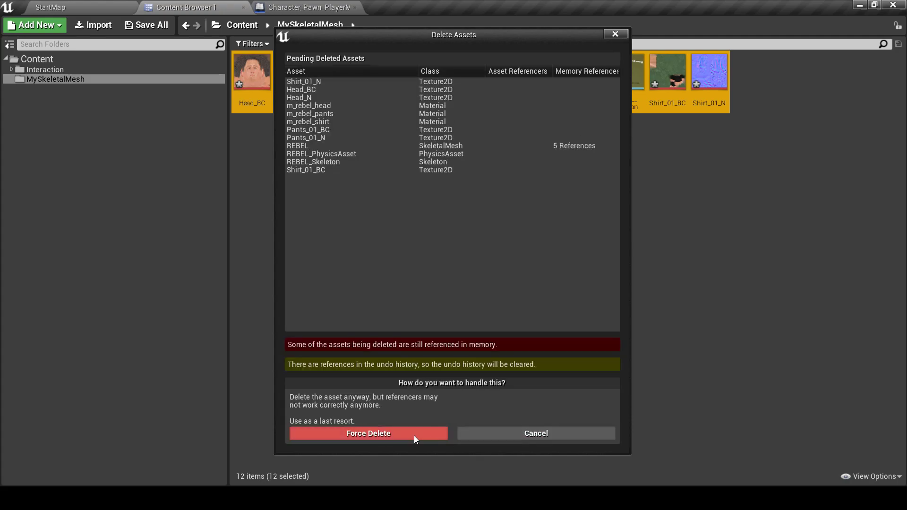
{"action": "left_click", "coordinate": [414, 434]}
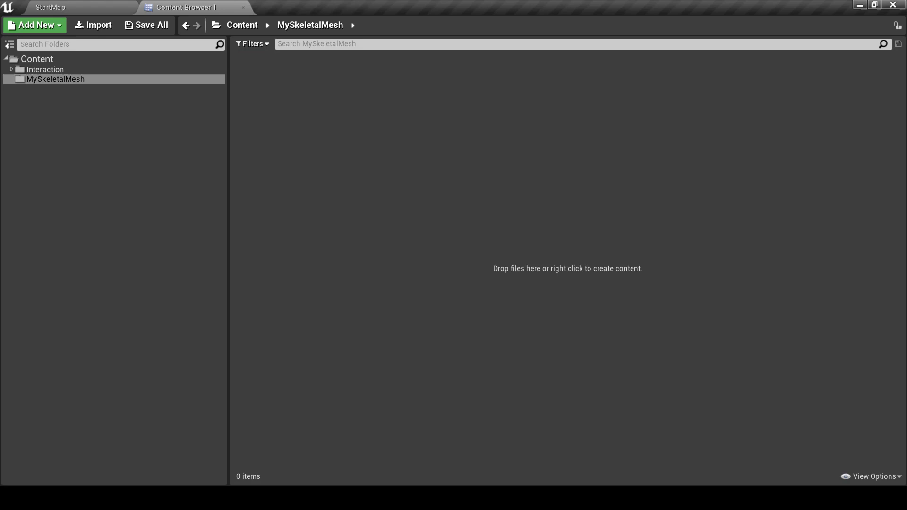
{"action": "key", "text": "alt+Tab"}
Step: Reimport REBEL.FBX with Skeleton set to UE4_Mannequin_Skeleton, then open the new REBEL mesh
{"action": "left_click_drag", "start_coordinate": [500, 129], "coordinate": [277, 144]}
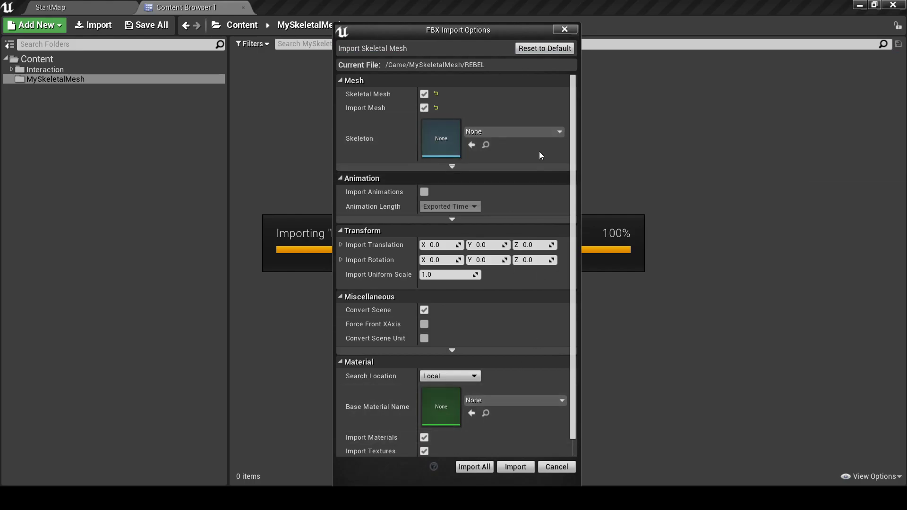
{"action": "left_click", "coordinate": [536, 130]}
{"action": "left_click", "coordinate": [536, 129]}
{"action": "left_click", "coordinate": [537, 134]}
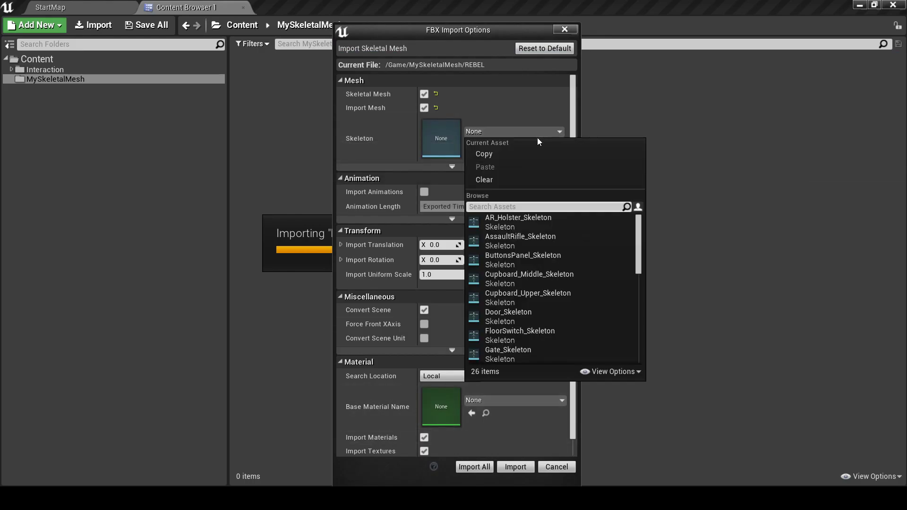
{"action": "left_click_drag", "start_coordinate": [640, 230], "coordinate": [642, 319]}
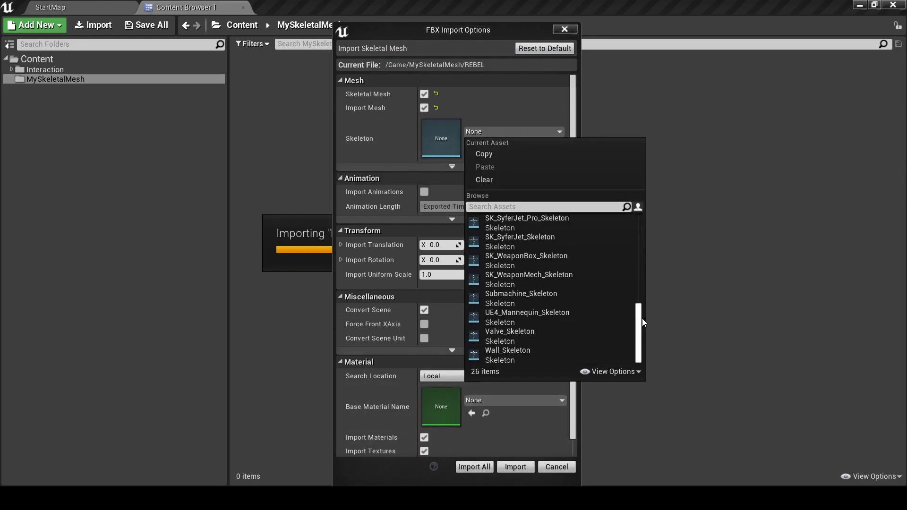
{"action": "left_click", "coordinate": [532, 321]}
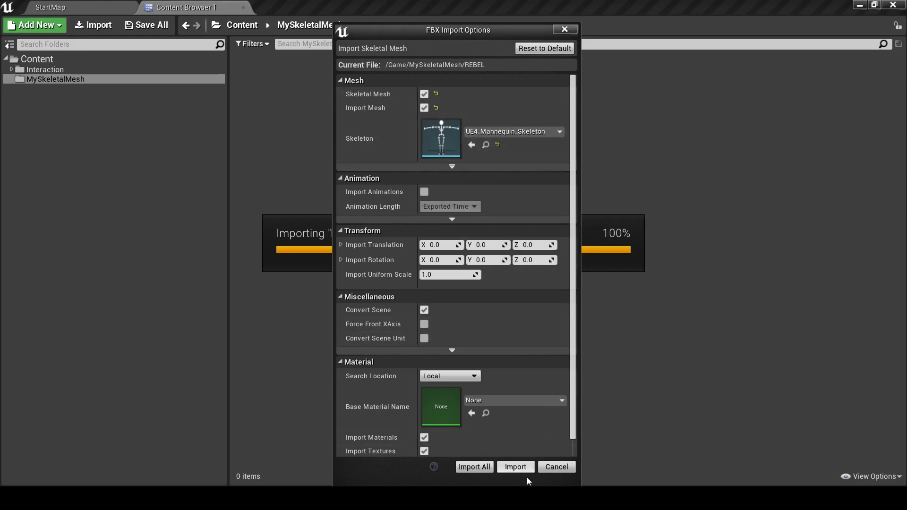
{"action": "left_click", "coordinate": [515, 467]}
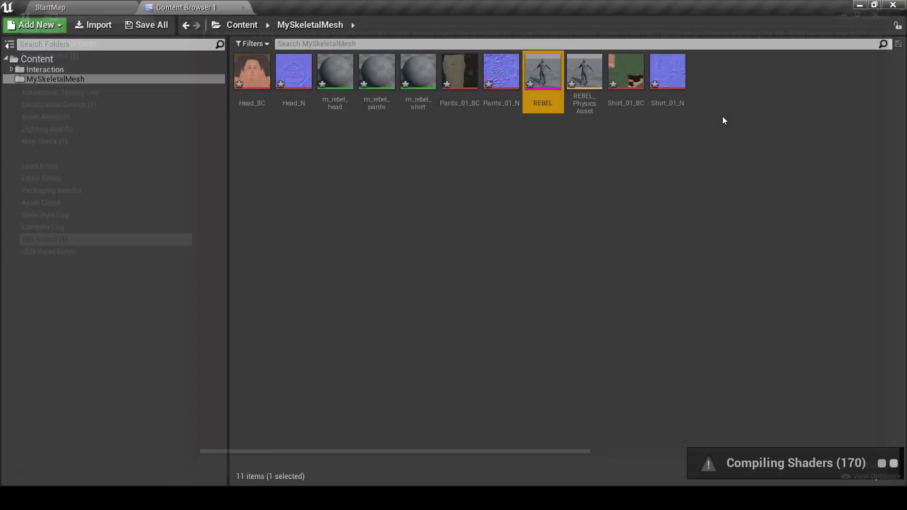
{"action": "double_click", "coordinate": [543, 76]}
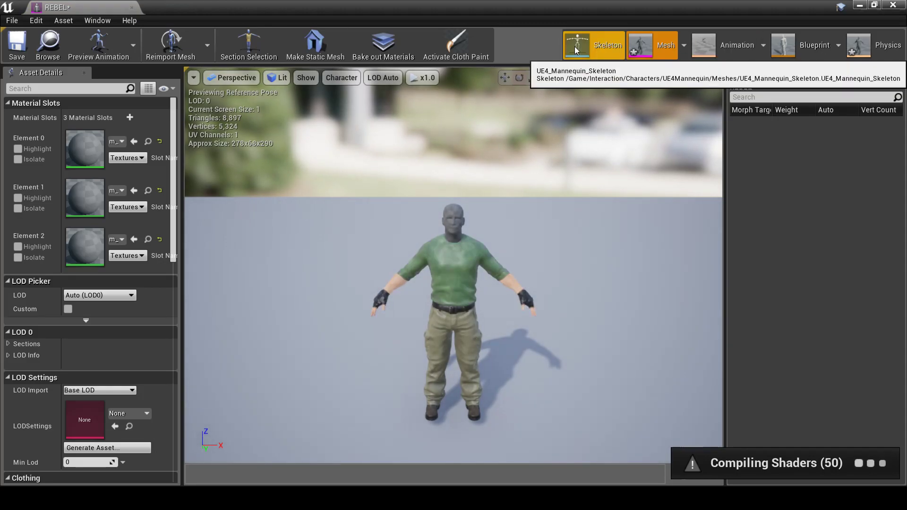
Step: Close the mesh editor and open Character_Pawn_PlayerModel from the ExampleOfPlayer folder
{"action": "left_click", "coordinate": [134, 8]}
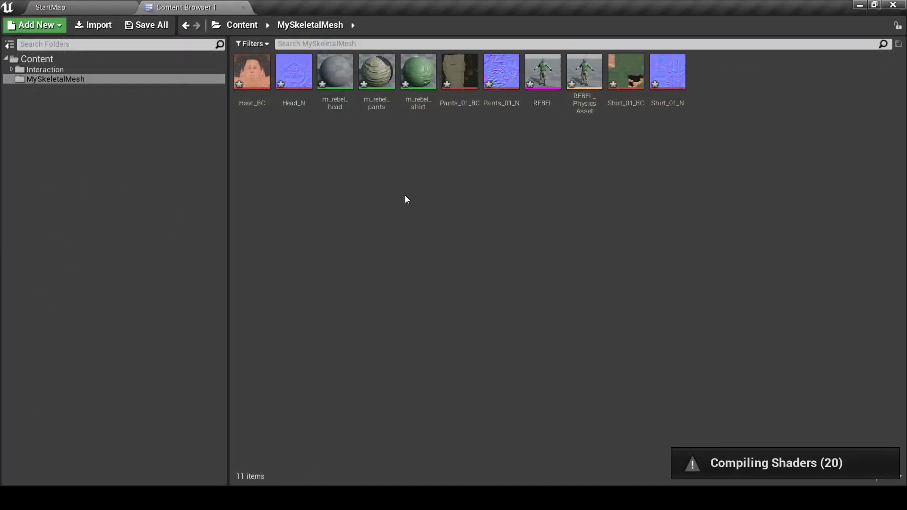
{"action": "left_click", "coordinate": [54, 69]}
{"action": "left_click", "coordinate": [302, 82]}
{"action": "double_click", "coordinate": [302, 82]}
{"action": "double_click", "coordinate": [336, 82]}
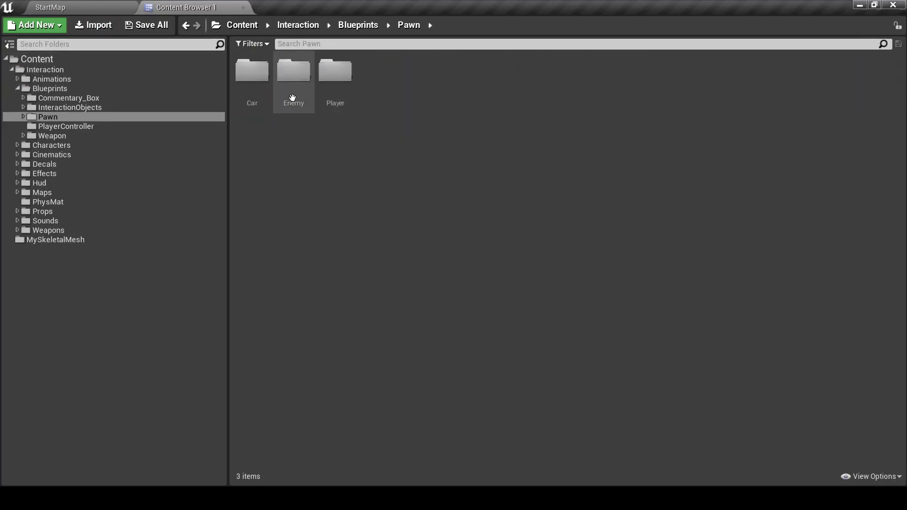
{"action": "double_click", "coordinate": [334, 85]}
{"action": "double_click", "coordinate": [292, 78]}
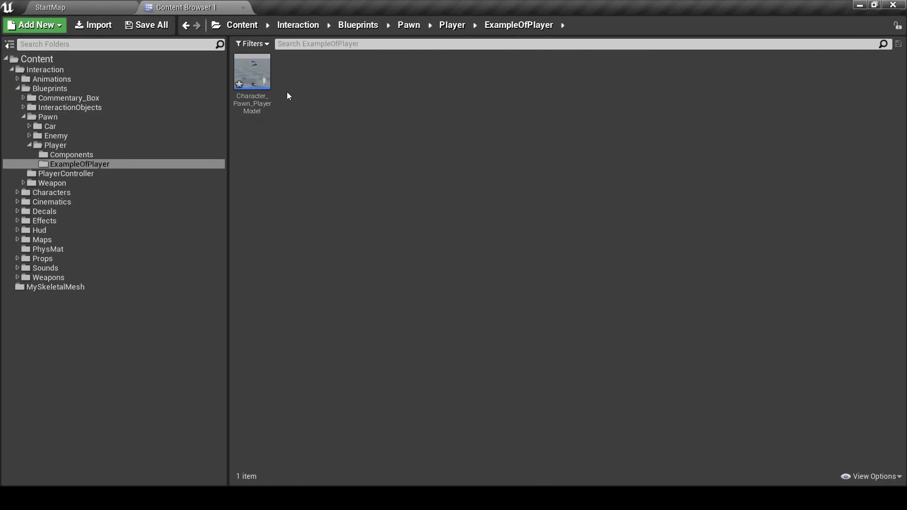
{"action": "double_click", "coordinate": [251, 77]}
Step: Set the player character's Mesh component Skeletal Mesh to REBEL
{"action": "left_click", "coordinate": [171, 73]}
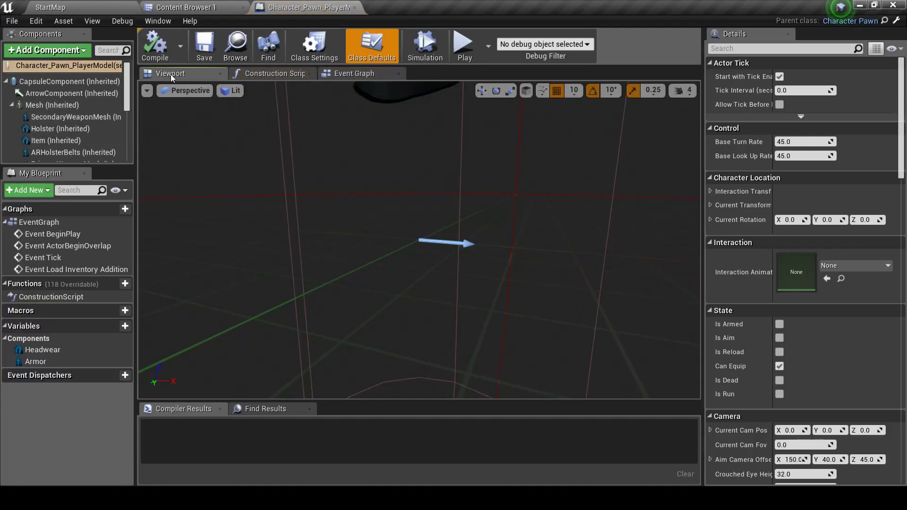
{"action": "left_click", "coordinate": [53, 104]}
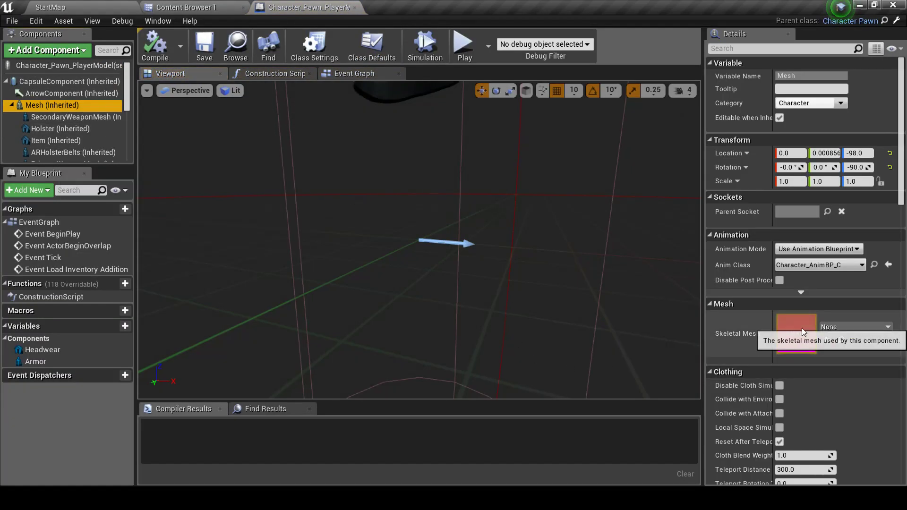
{"action": "left_click", "coordinate": [844, 328]}
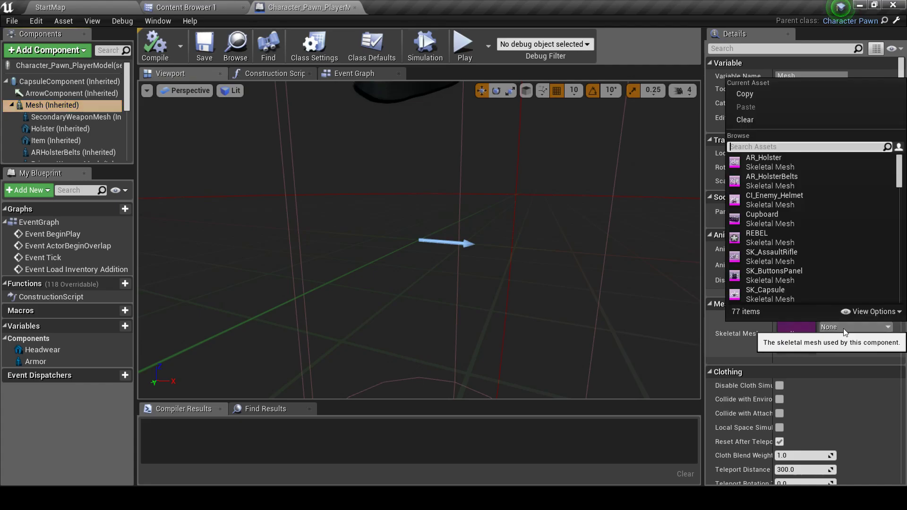
{"action": "type", "text": "rebe"}
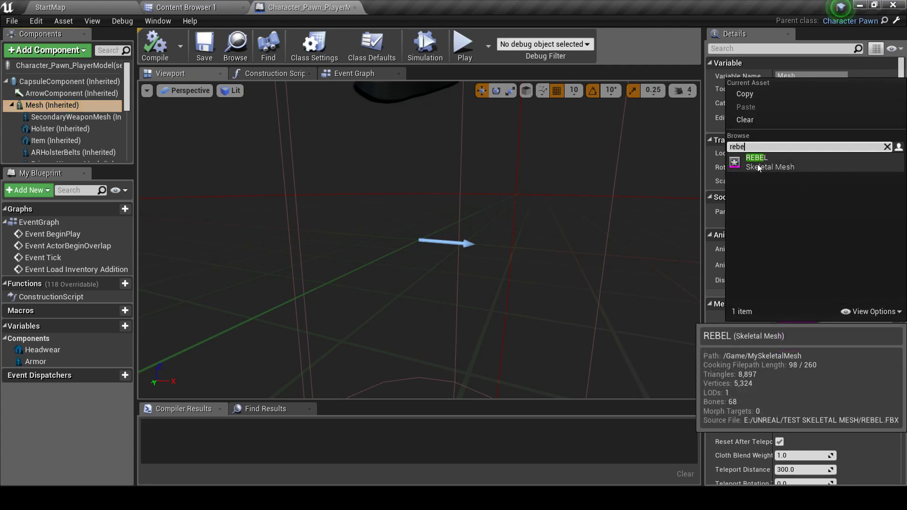
{"action": "left_click", "coordinate": [759, 168]}
{"action": "scroll", "coordinate": [429, 209], "scroll_direction": "down", "scroll_amount": 5}
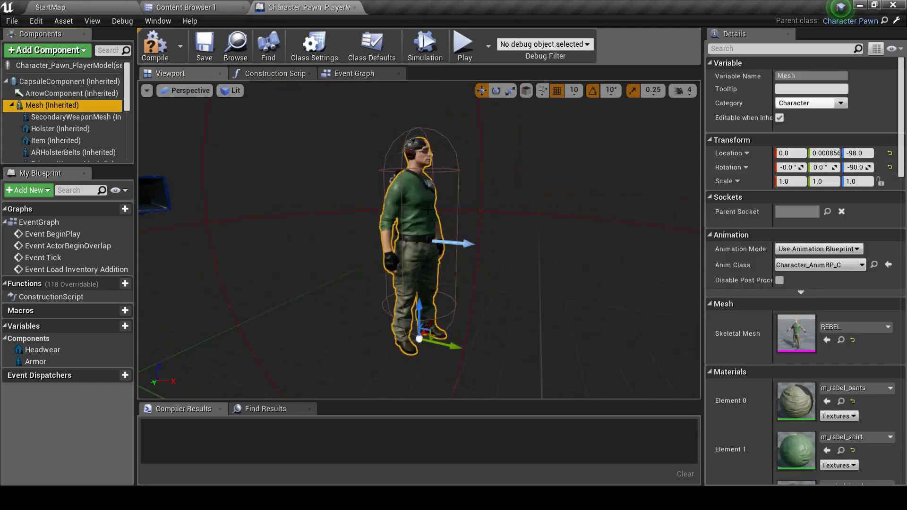
Step: Compile the player blueprint and run a quick play-test
{"action": "left_click", "coordinate": [155, 47]}
{"action": "left_click", "coordinate": [463, 47]}
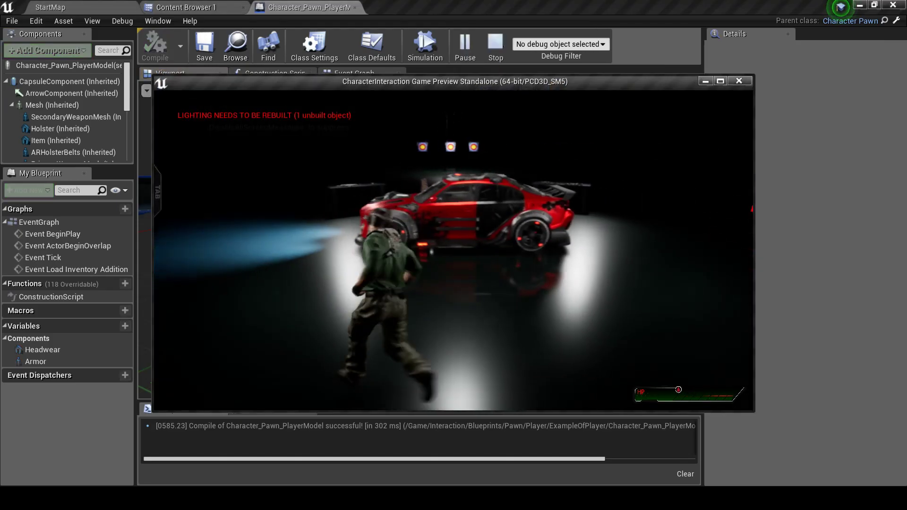
{"action": "key", "text": "Escape"}
Step: Open the Soldier blueprint from Enemy/ExampleOfEnemys
{"action": "left_click", "coordinate": [248, 8]}
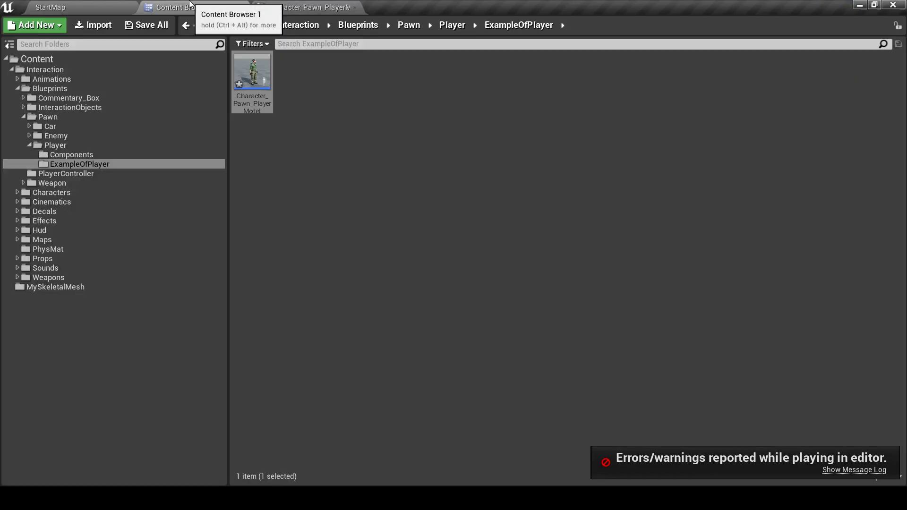
{"action": "left_click", "coordinate": [55, 136]}
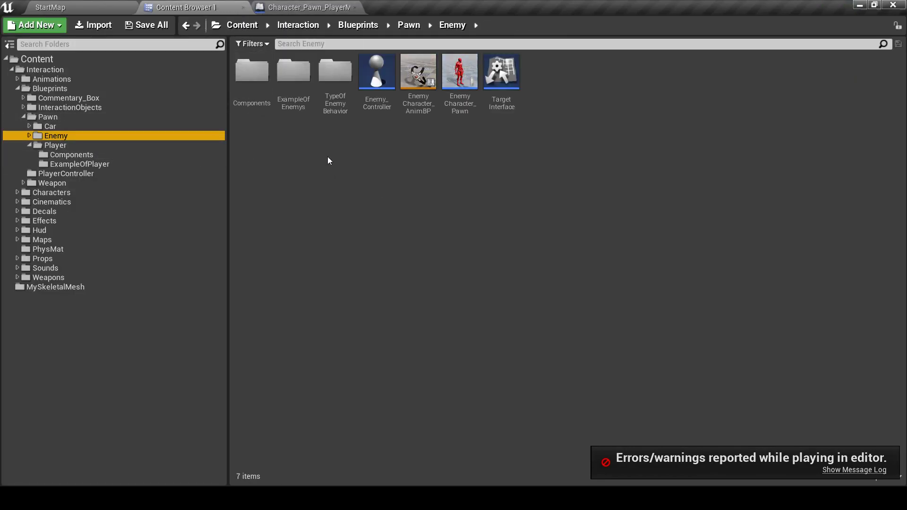
{"action": "double_click", "coordinate": [292, 95]}
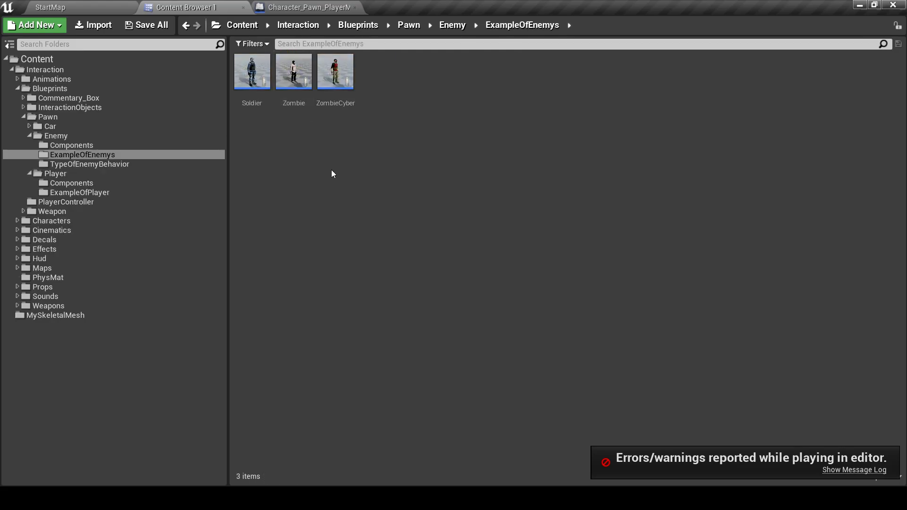
{"action": "left_click", "coordinate": [252, 71]}
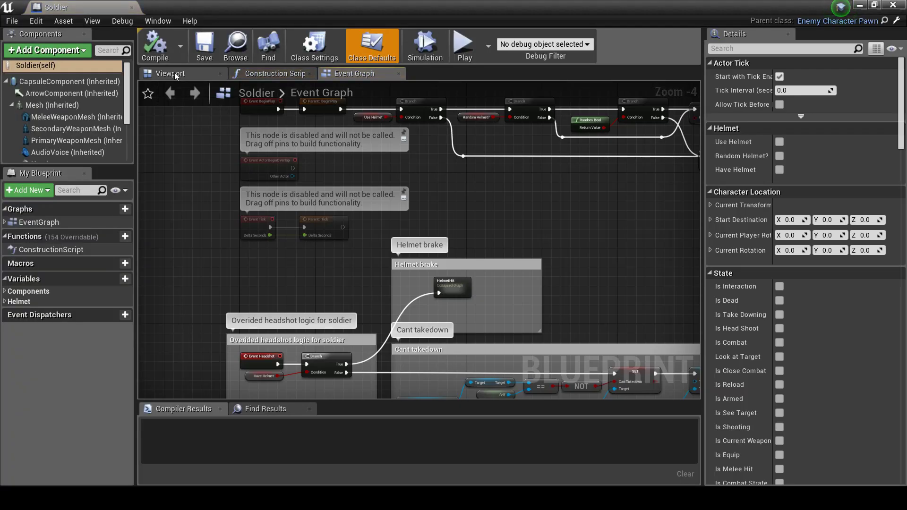
Step: Set the Soldier's Mesh component Skeletal Mesh to REBEL and compile
{"action": "left_click", "coordinate": [174, 72]}
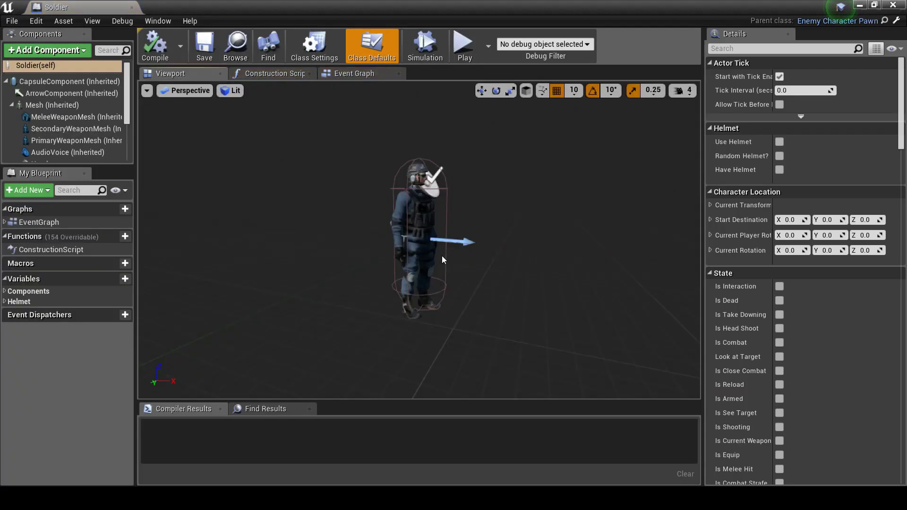
{"action": "left_click", "coordinate": [416, 217]}
{"action": "scroll", "coordinate": [580, 315], "scroll_direction": "up", "scroll_amount": 4}
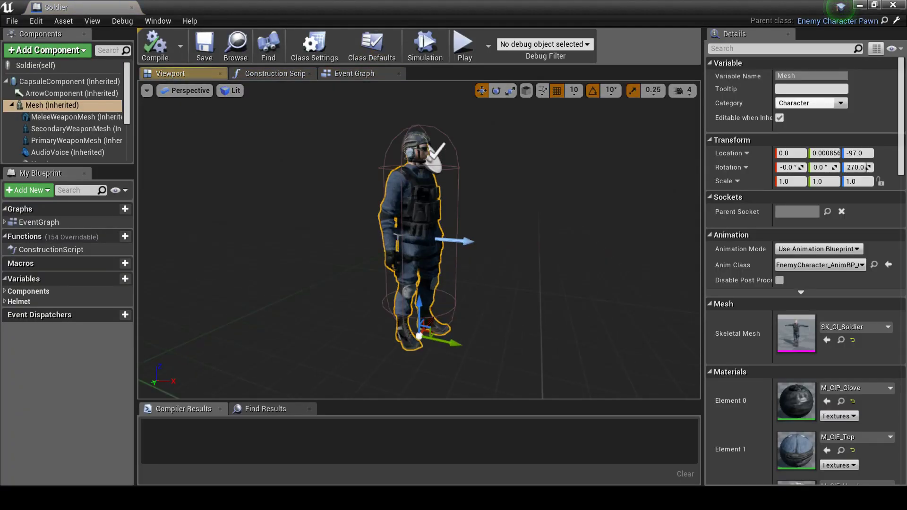
{"action": "left_click", "coordinate": [854, 327]}
{"action": "type", "text": "rebe"}
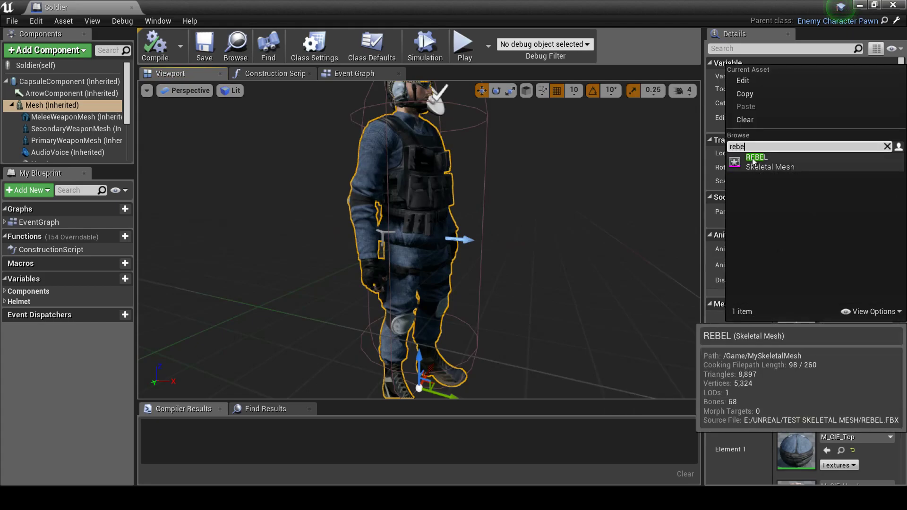
{"action": "left_click", "coordinate": [754, 162]}
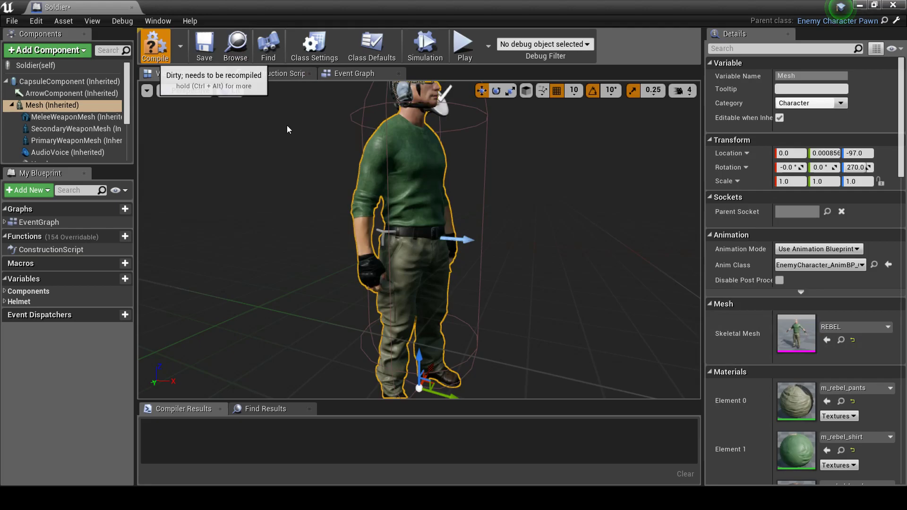
{"action": "left_click", "coordinate": [155, 47]}
Step: Play-test the level, moving the player around the car to watch the REBEL soldier, then stop
{"action": "left_click", "coordinate": [132, 7]}
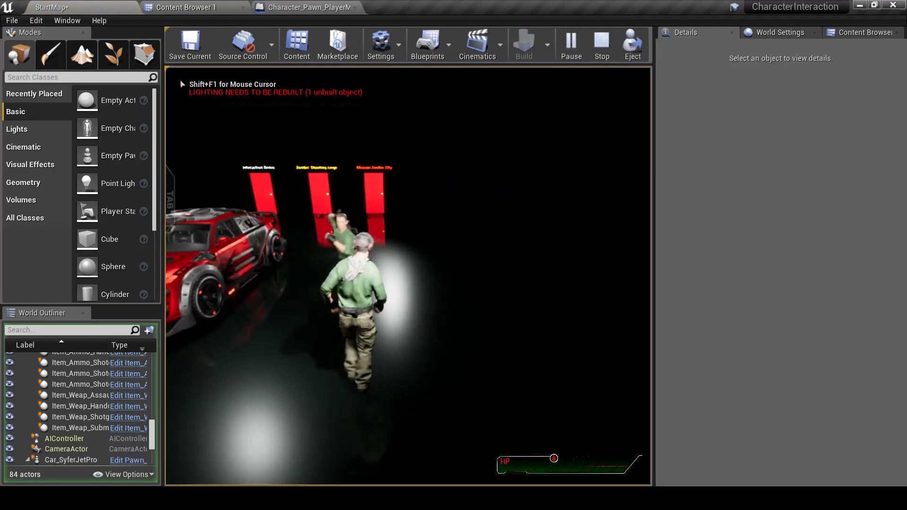
{"action": "key", "text": "a"}
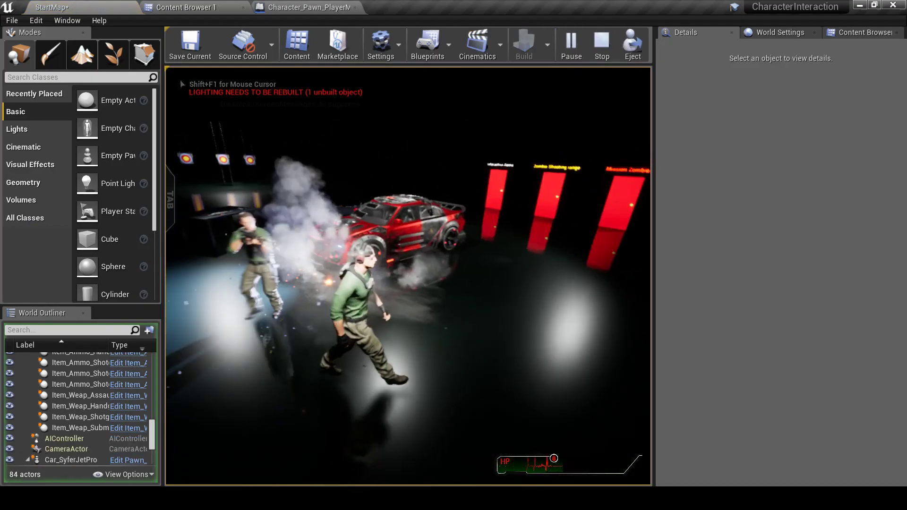
{"action": "key", "text": "w"}
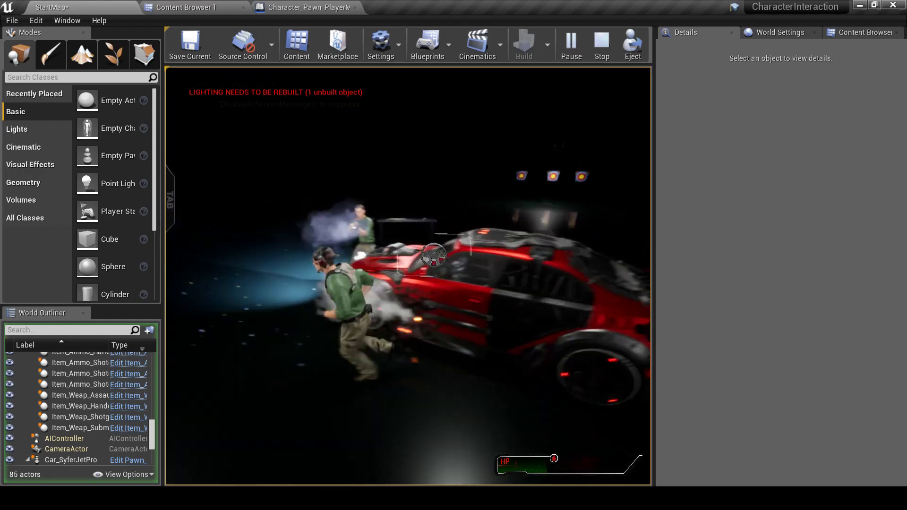
{"action": "key", "text": "s"}
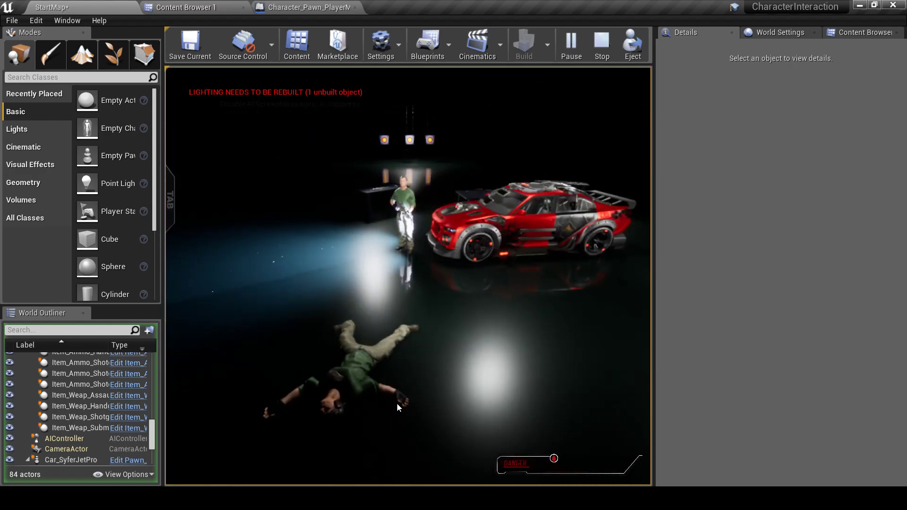
{"action": "key", "text": "Escape"}
{"action": "left_click", "coordinate": [184, 7]}
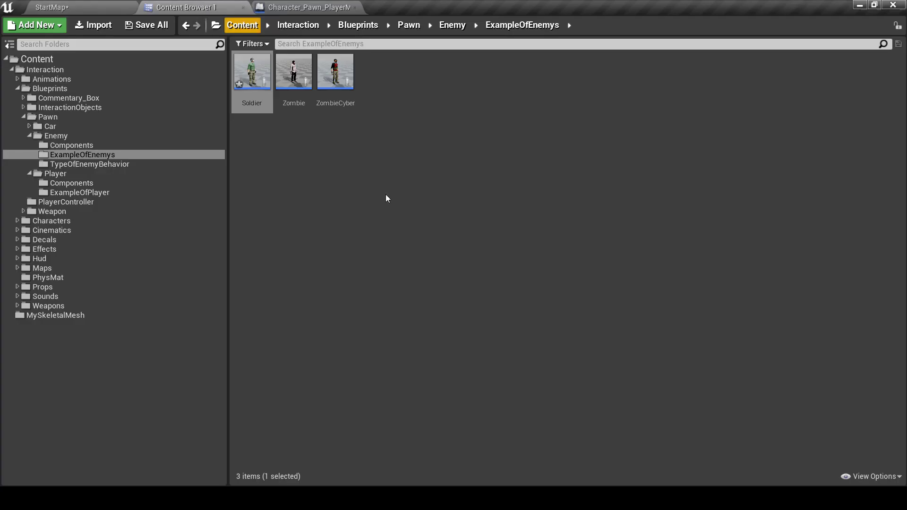
Step: Open the REBEL skeletal mesh from the MySkeletalMesh folder in the Content Browser
{"action": "left_click", "coordinate": [283, 8]}
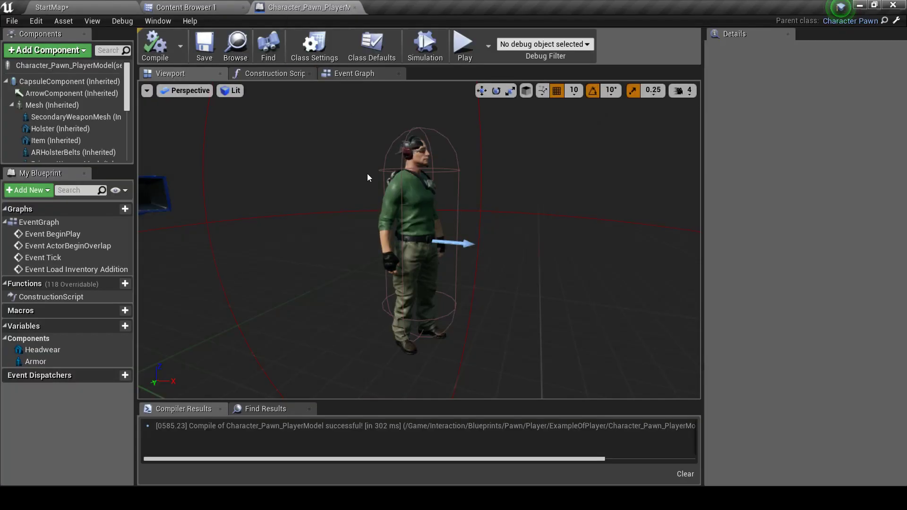
{"action": "left_click", "coordinate": [199, 7]}
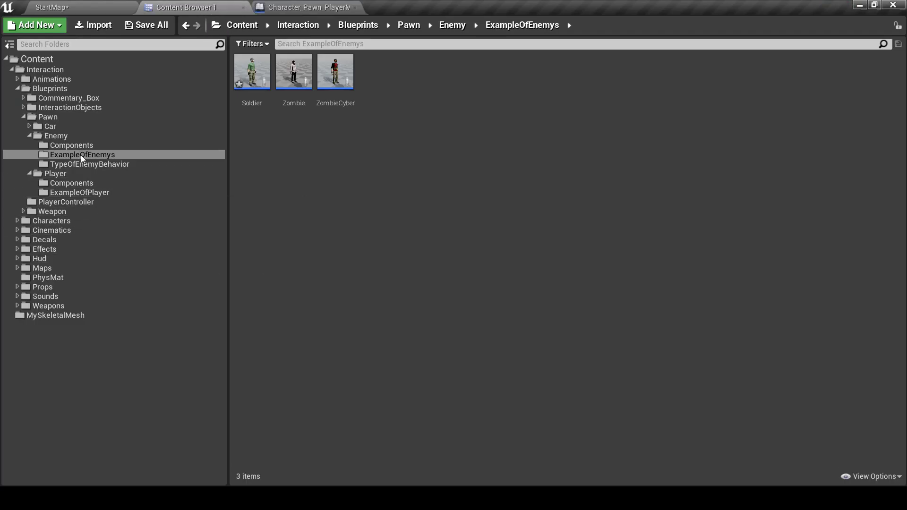
{"action": "left_click", "coordinate": [57, 314]}
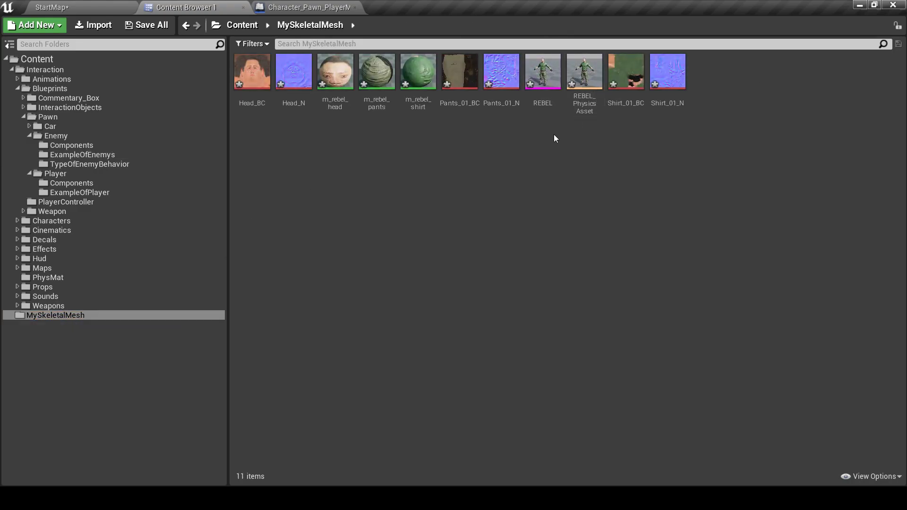
{"action": "double_click", "coordinate": [548, 70]}
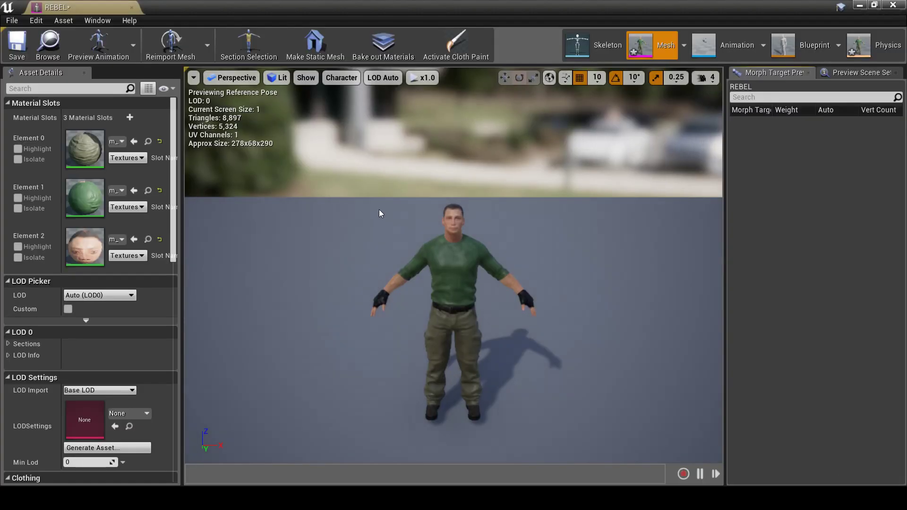
Step: Set REBEL's Physics Asset to SK_Mannequin_PhysicsAsset and save the mesh
{"action": "scroll", "coordinate": [107, 299], "scroll_direction": "down", "scroll_amount": 10}
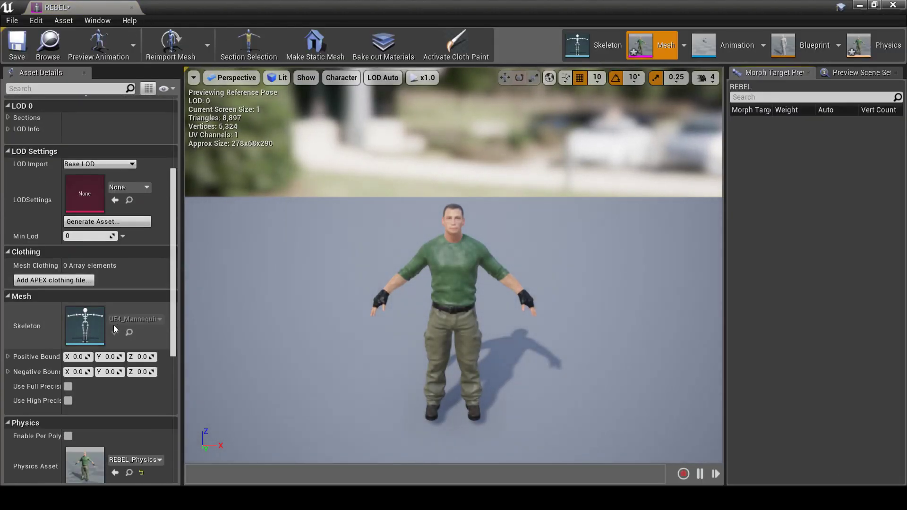
{"action": "scroll", "coordinate": [113, 326], "scroll_direction": "down", "scroll_amount": 5}
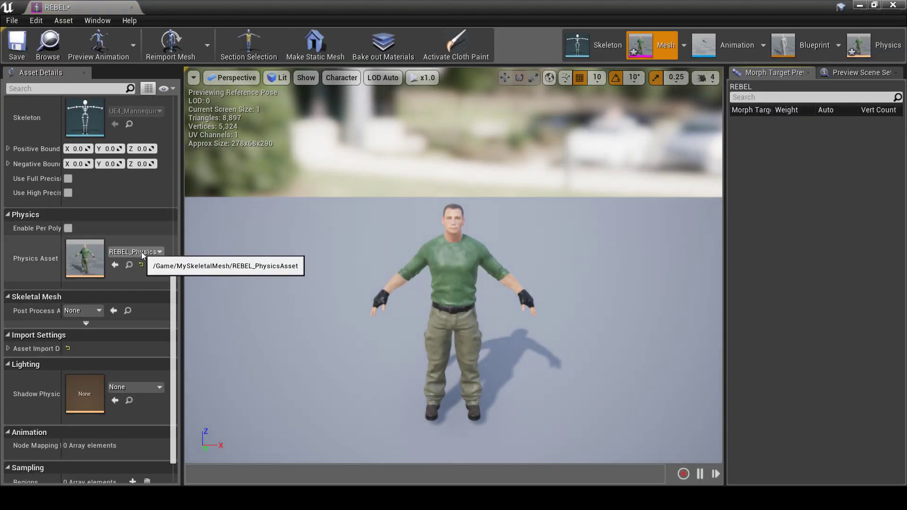
{"action": "left_click", "coordinate": [142, 253]}
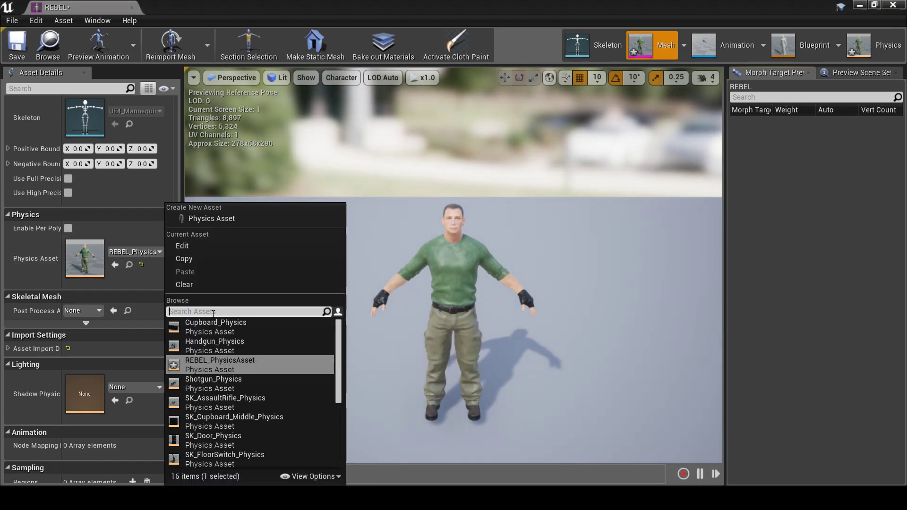
{"action": "type", "text": "men"}
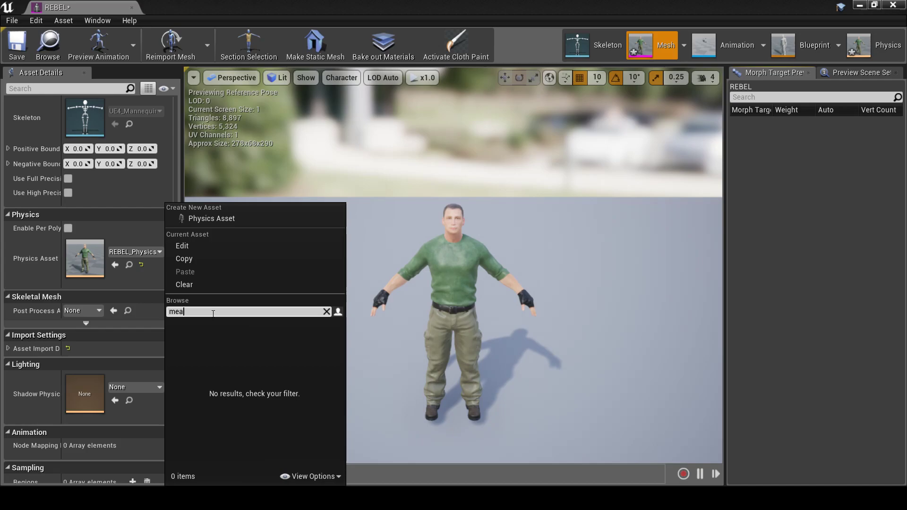
{"action": "type", "text": "n"}
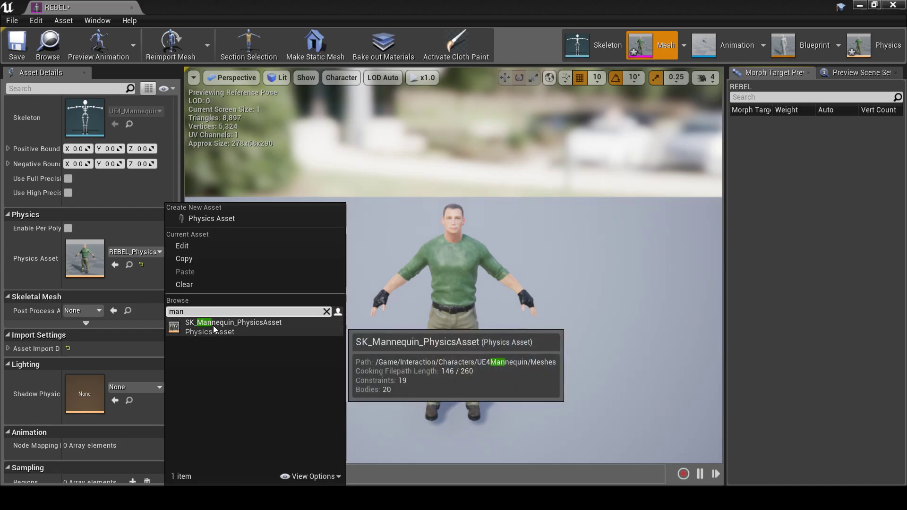
{"action": "left_click", "coordinate": [214, 325]}
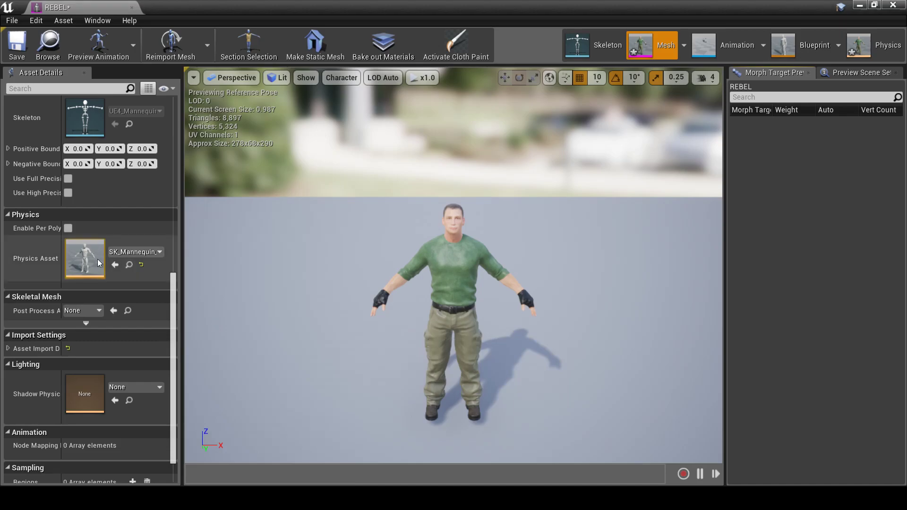
{"action": "left_click", "coordinate": [19, 48]}
Step: Play-test a standalone game from Character_Pawn_PlayerModel, moving with A, then exit with Esc
{"action": "left_click", "coordinate": [132, 8]}
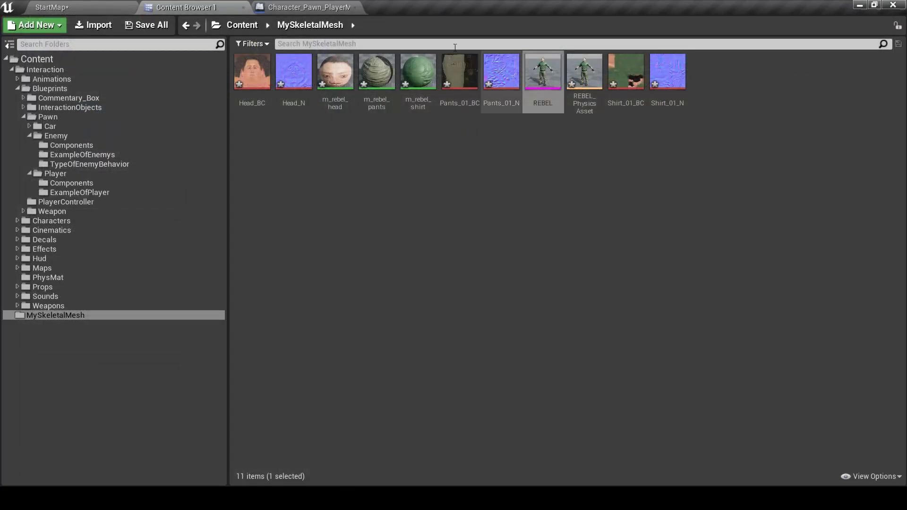
{"action": "left_click", "coordinate": [322, 8]}
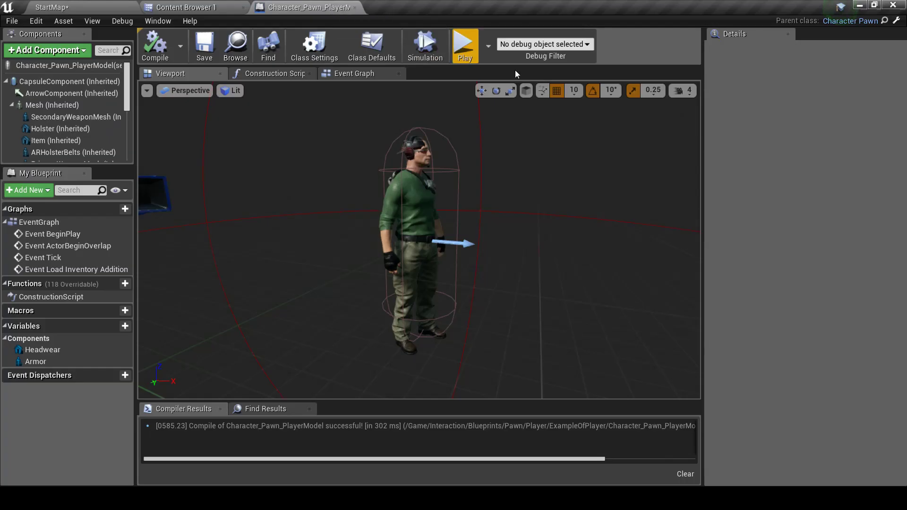
{"action": "left_click", "coordinate": [466, 44]}
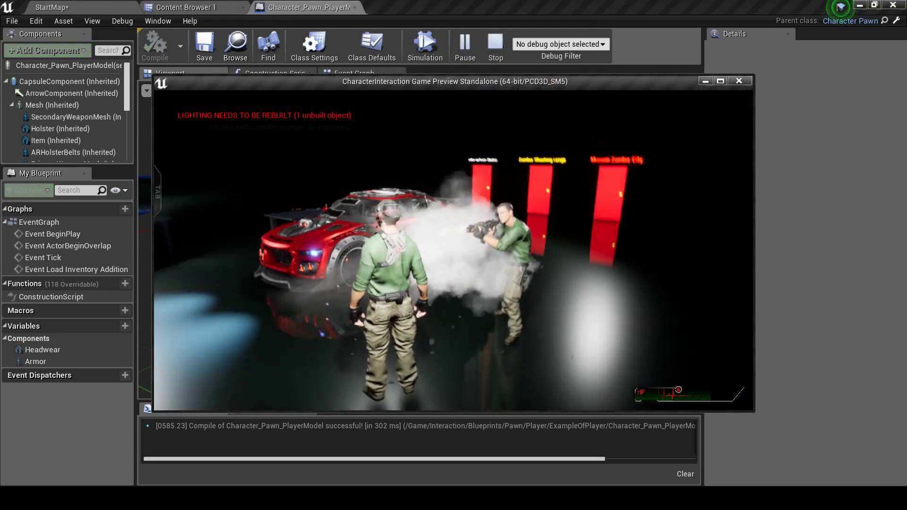
{"action": "key", "text": "a"}
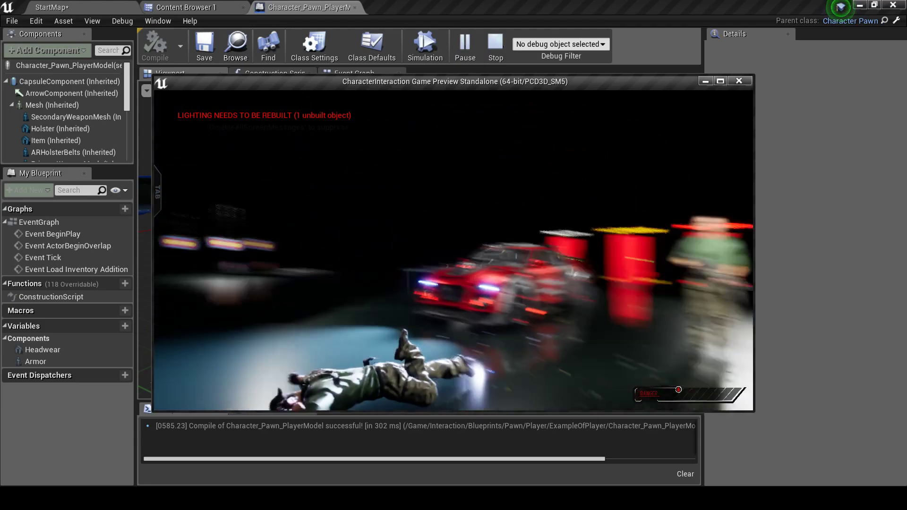
{"action": "key", "text": "Escape"}
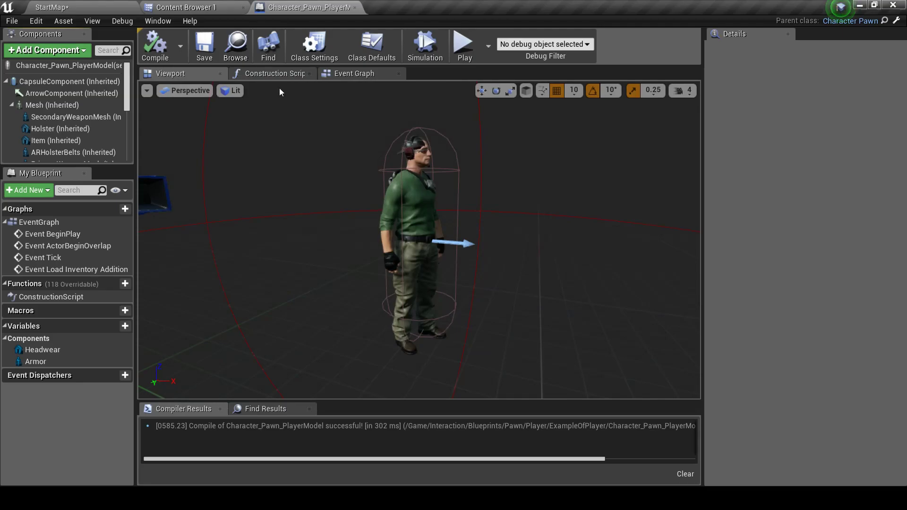
Step: Bring back the MySkeletalMesh folder in Content Browser 1 and cancel the 16-item autosave
{"action": "left_click", "coordinate": [185, 7]}
{"action": "left_click", "coordinate": [466, 138]}
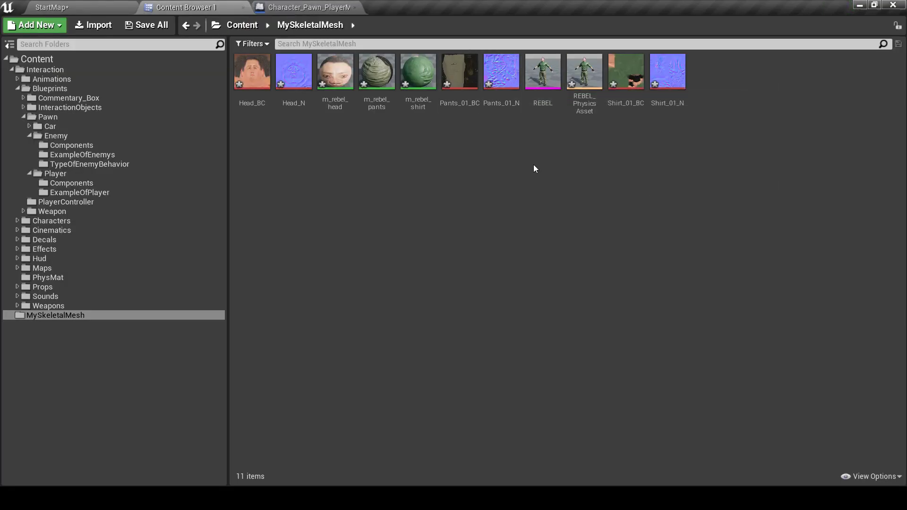
{"action": "mouse_move", "coordinate": [545, 82]}
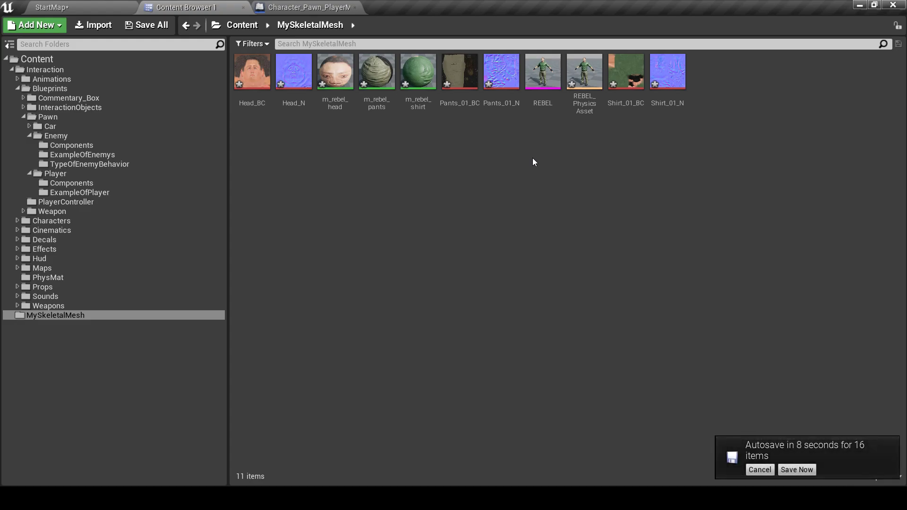
{"action": "left_click", "coordinate": [759, 470]}
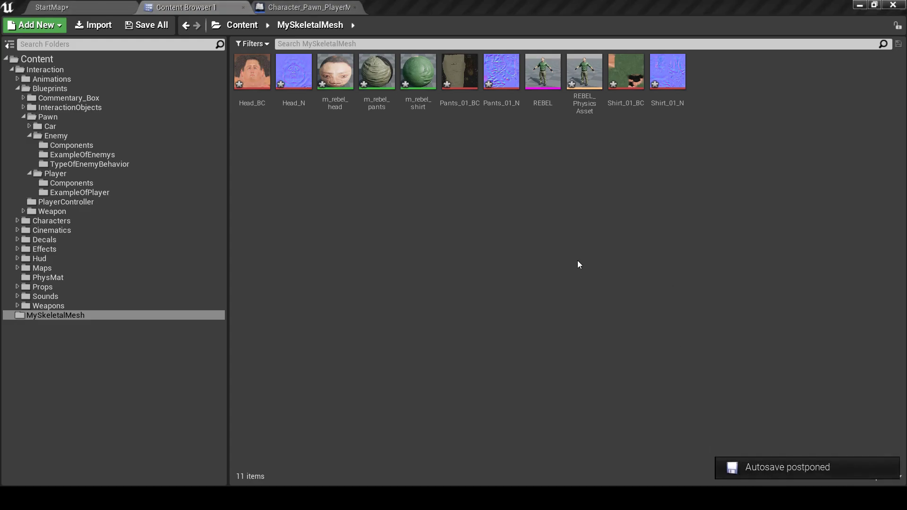